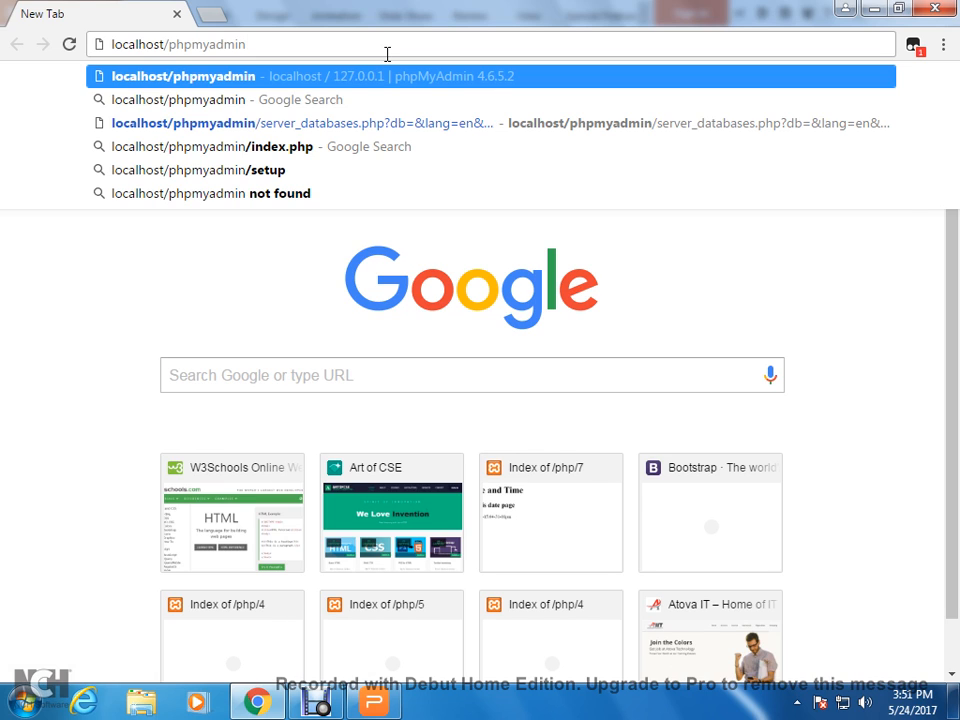
Load localhost/phpmyadmin and check the Apache and MySQL module status in the XAMPP Control Panel.
key("Return")
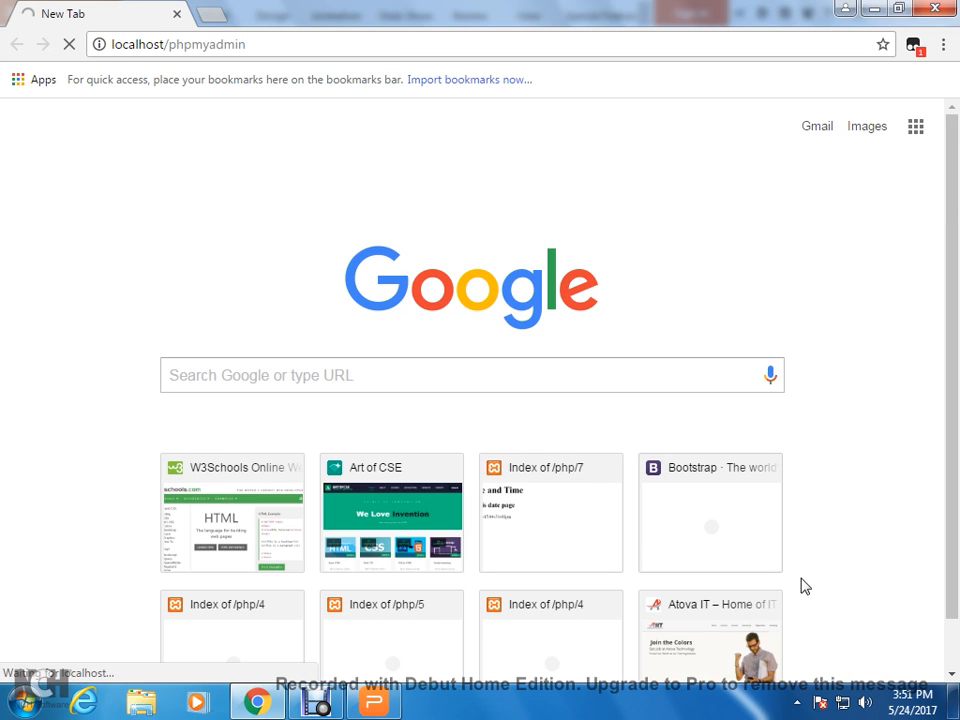
left_click(797, 702)
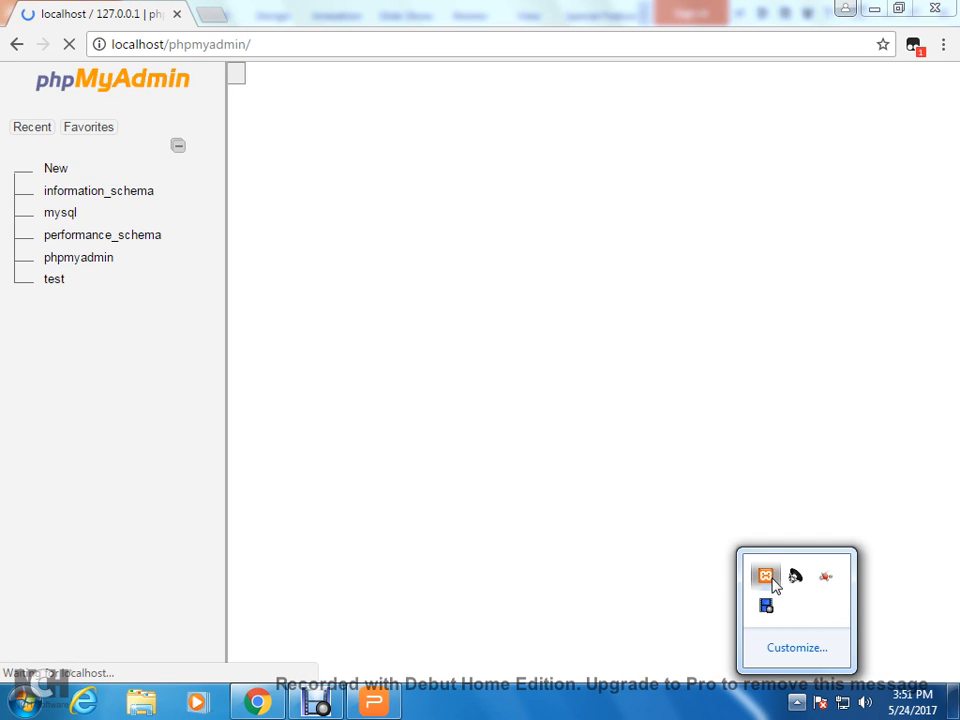
left_click(766, 578)
left_click_drag(303, 30, 514, 171)
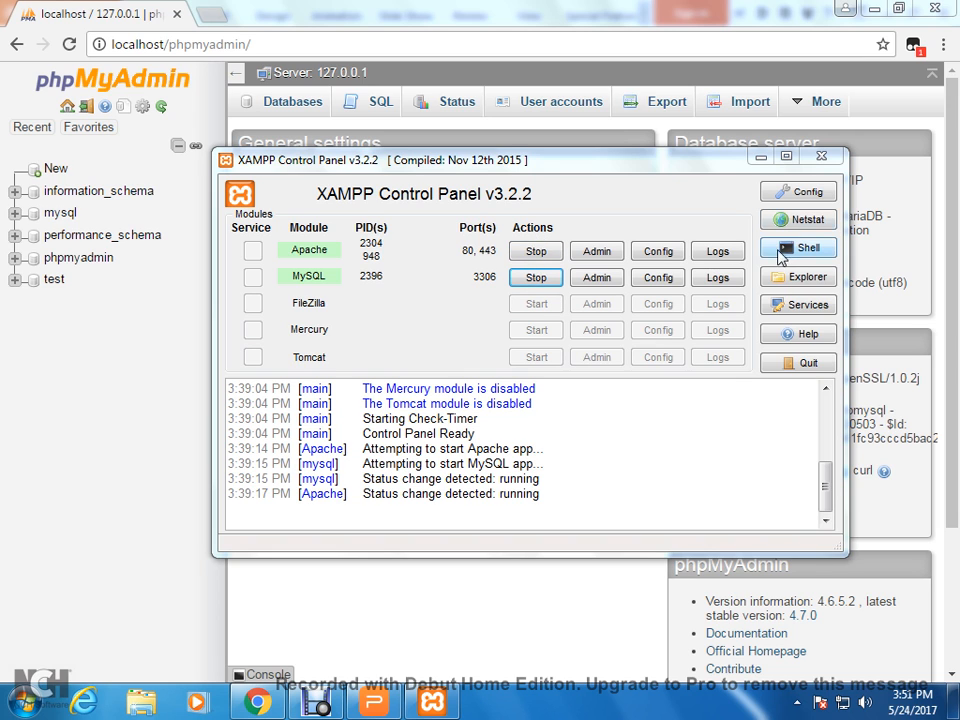
left_click(822, 156)
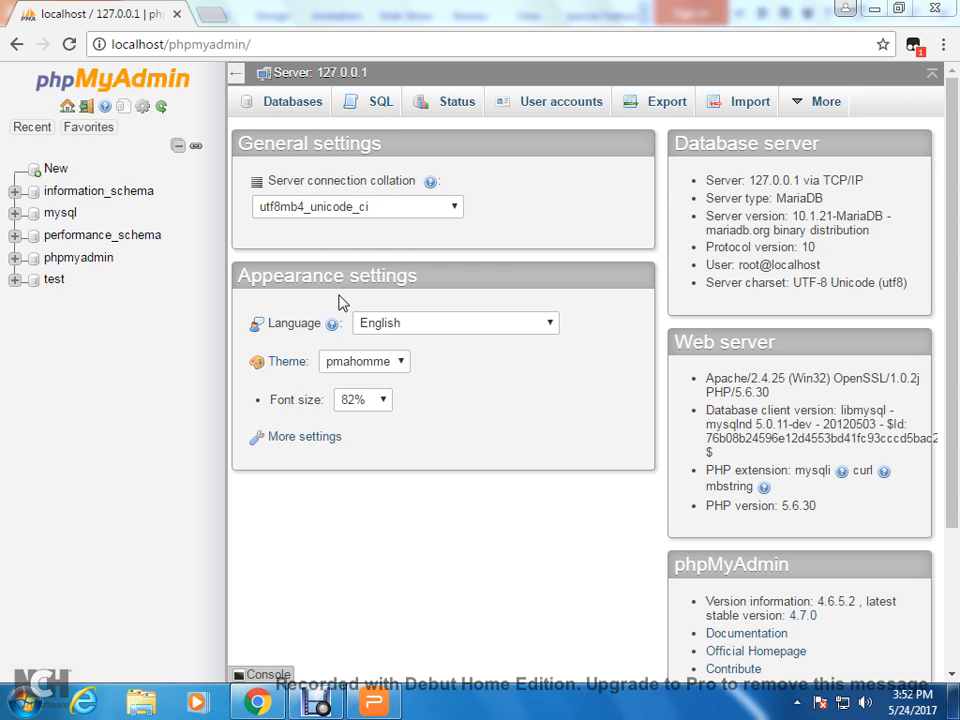
left_click(381, 104)
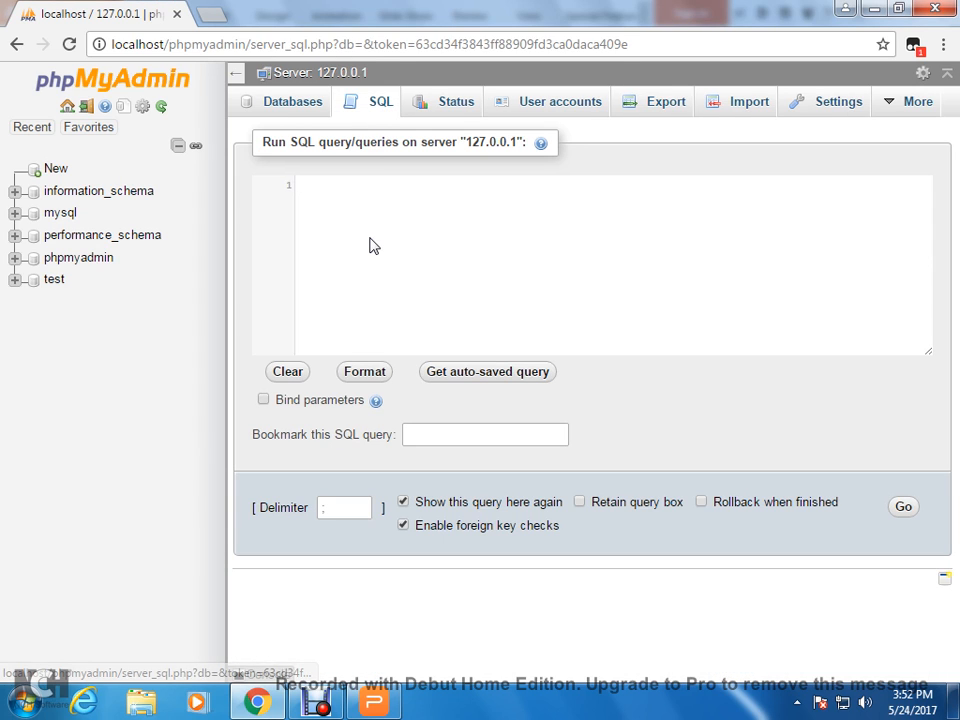
type("asdf")
key("BackSpace")
key("BackSpace")
key("BackSpace")
key("BackSpace")
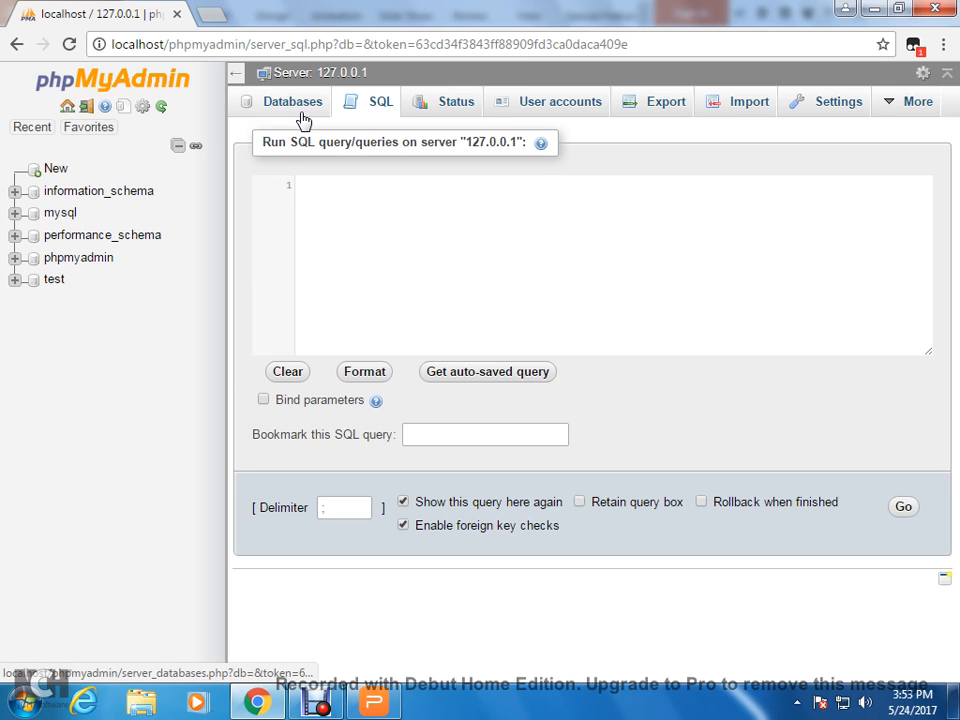
left_click(67, 108)
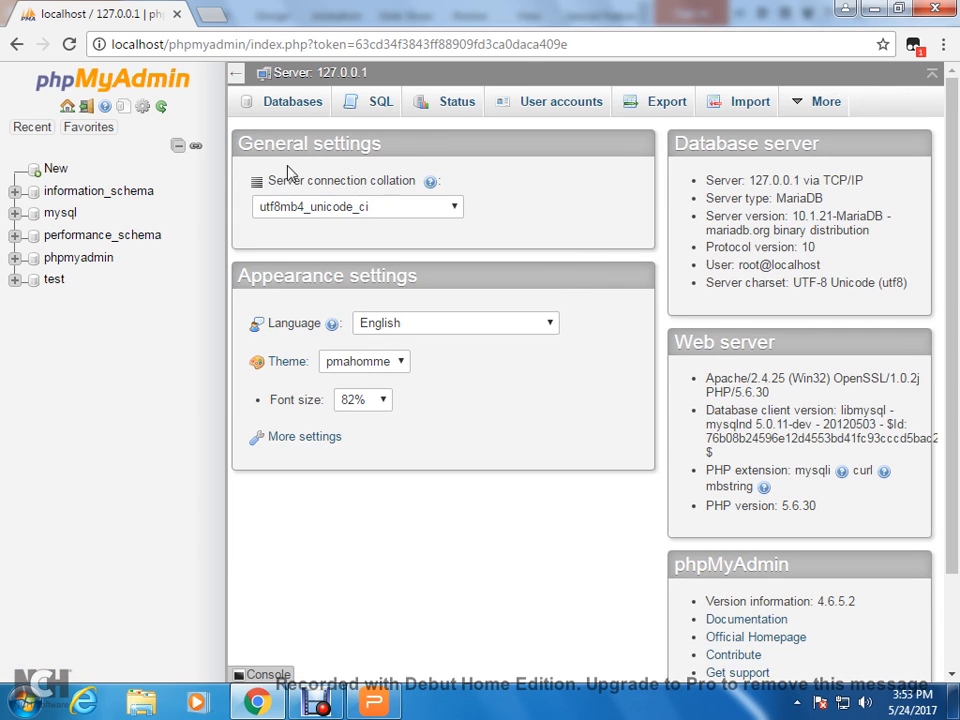
Create a database named blog on the local server with the default collation.
left_click(286, 112)
left_click(317, 244)
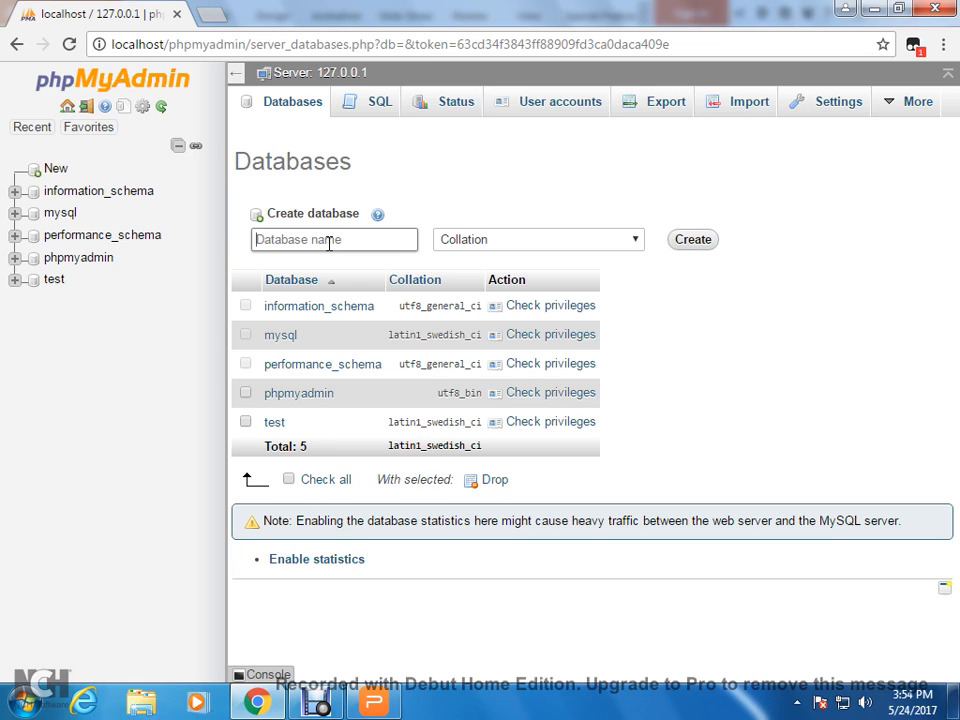
type("blogh")
key("BackSpace")
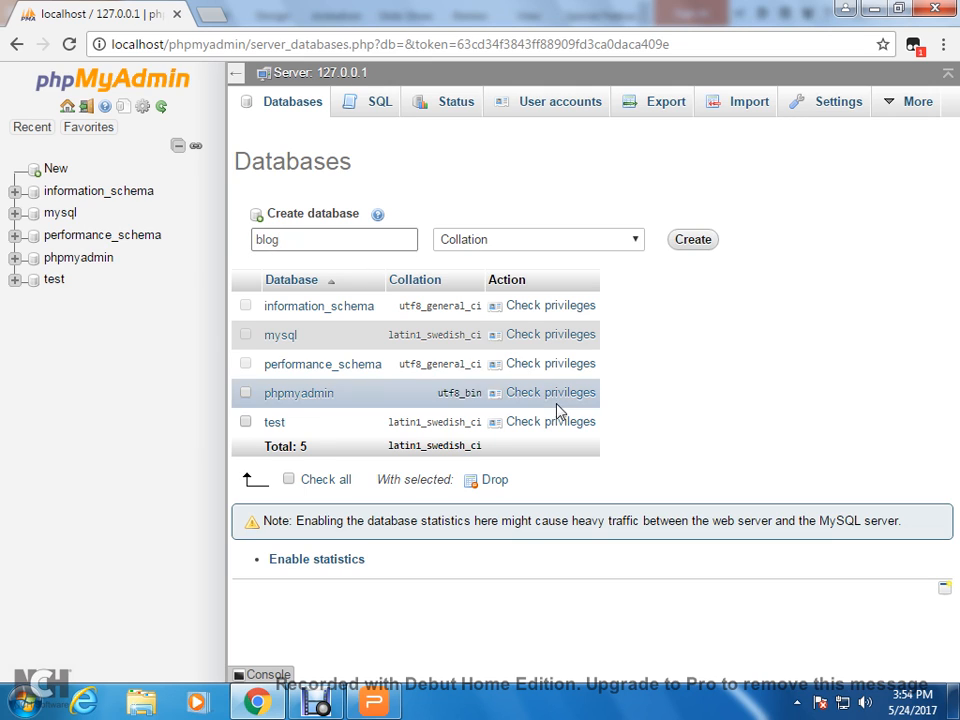
left_click(701, 246)
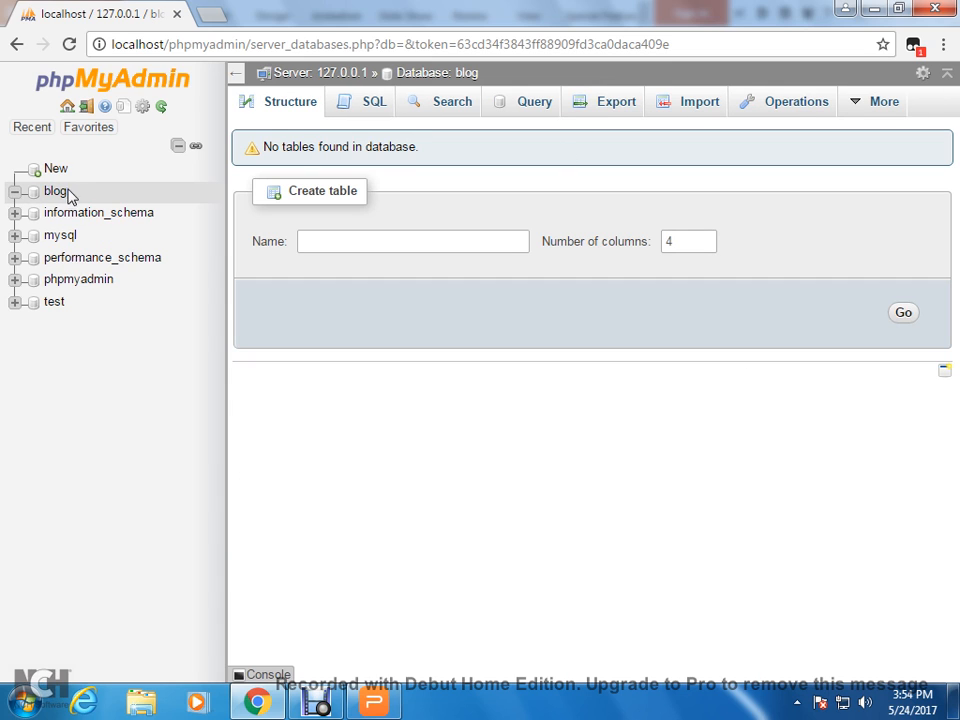
Look at the blog database's SQL query page and return to its structure page.
left_click(62, 194)
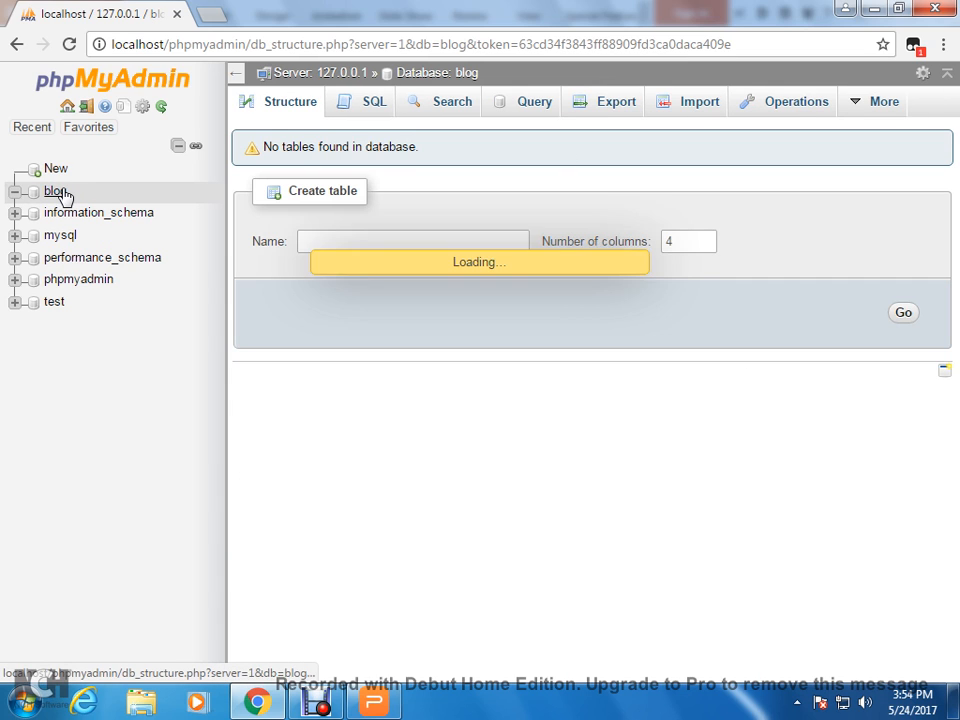
left_click(368, 108)
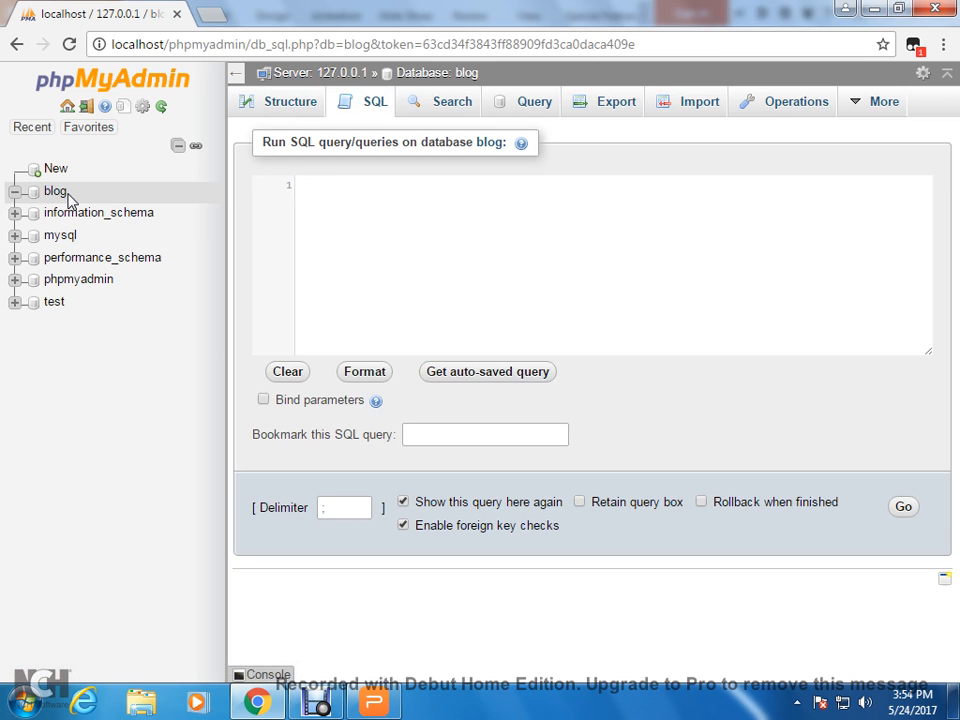
left_click(58, 201)
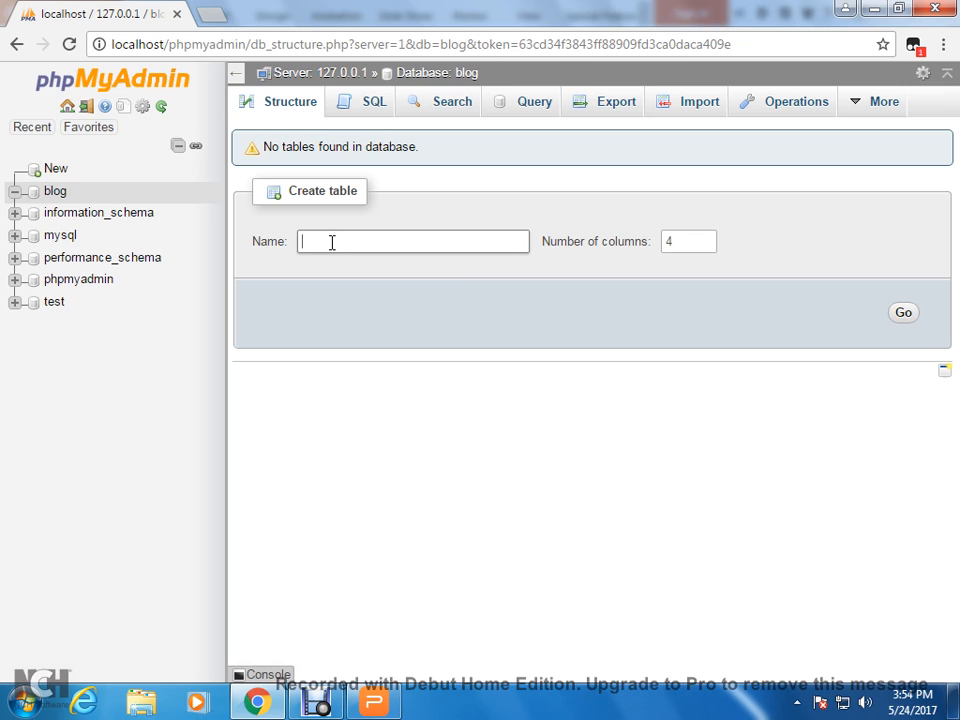
Start a new table named users with 5 columns in the blog database.
type("able")
key("BackSpace")
key("BackSpace")
key("BackSpace")
key("BackSpace")
key("BackSpace")
type("users")
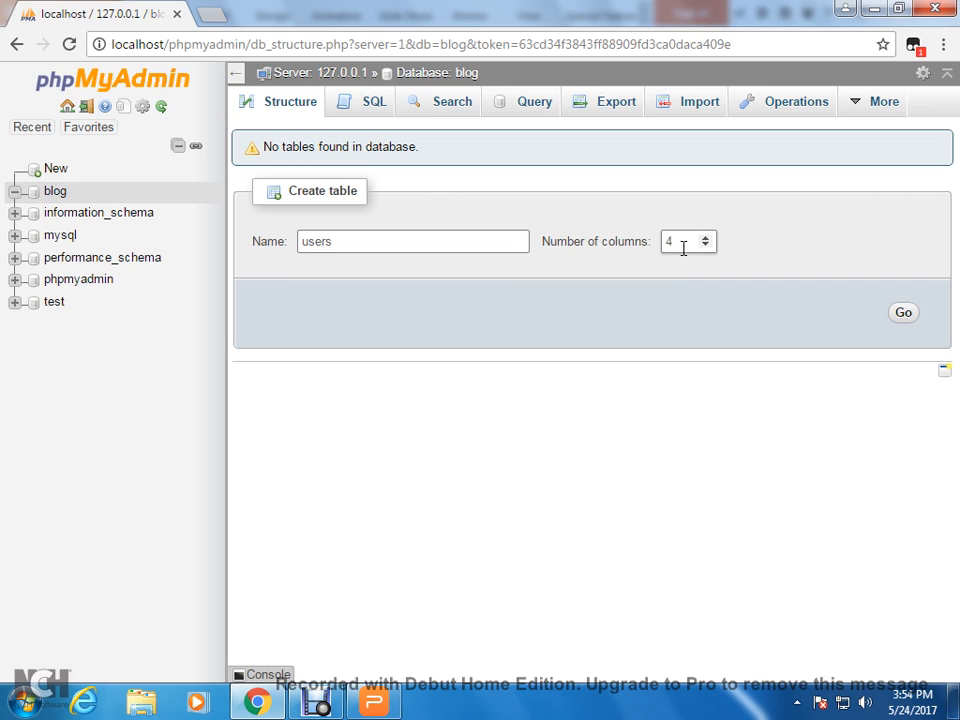
left_click_drag(681, 244, 655, 244)
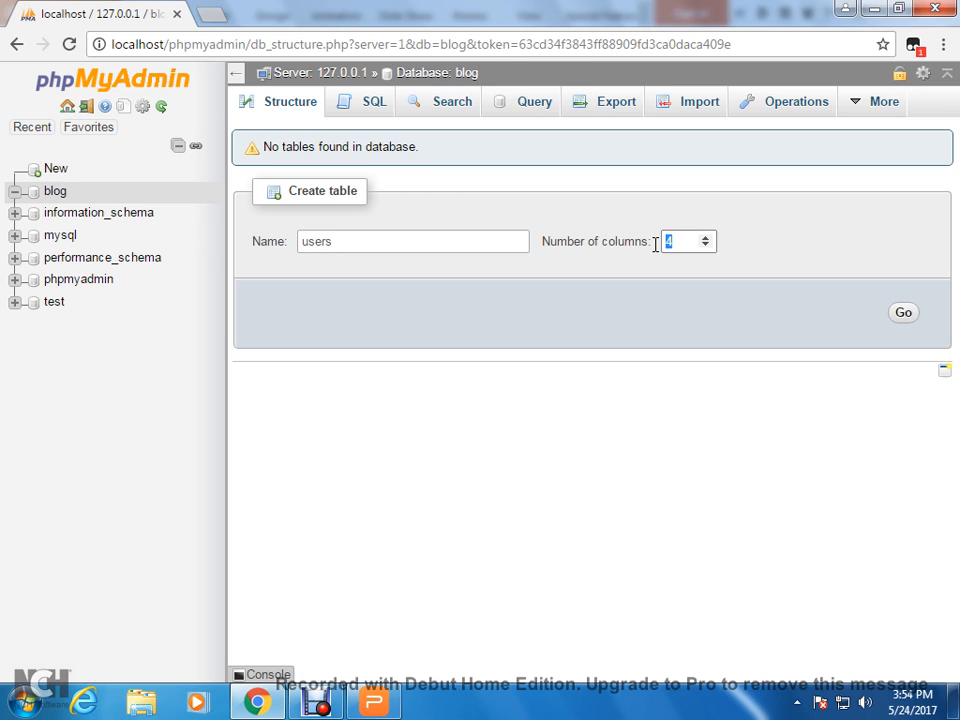
type("5")
key("Return")
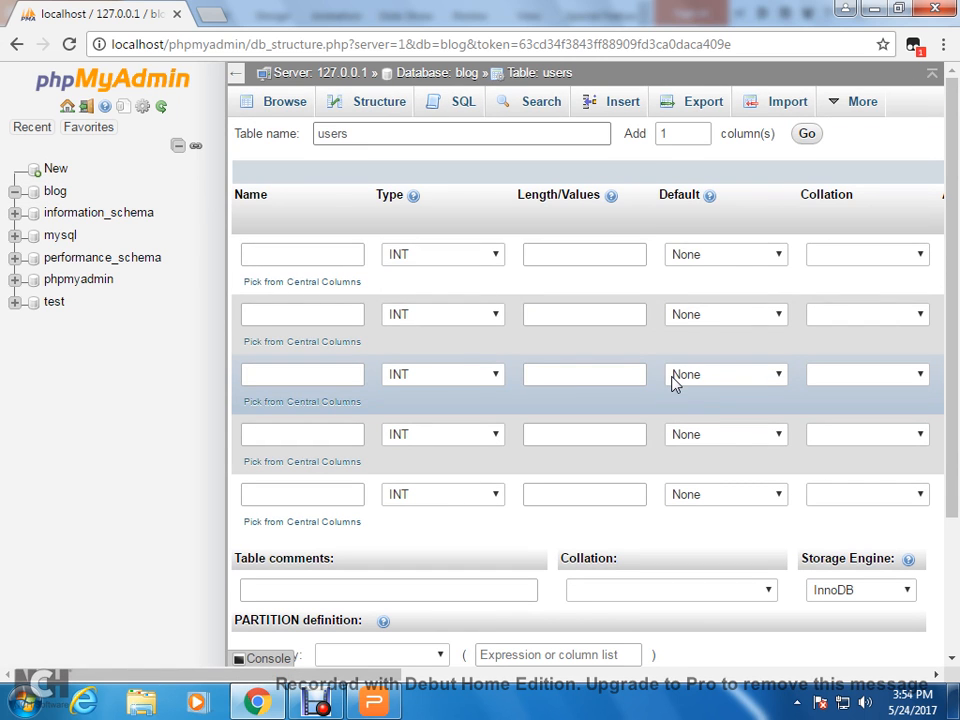
Name the first column of the users table id and keep its type as INT.
left_click(296, 254)
type("id")
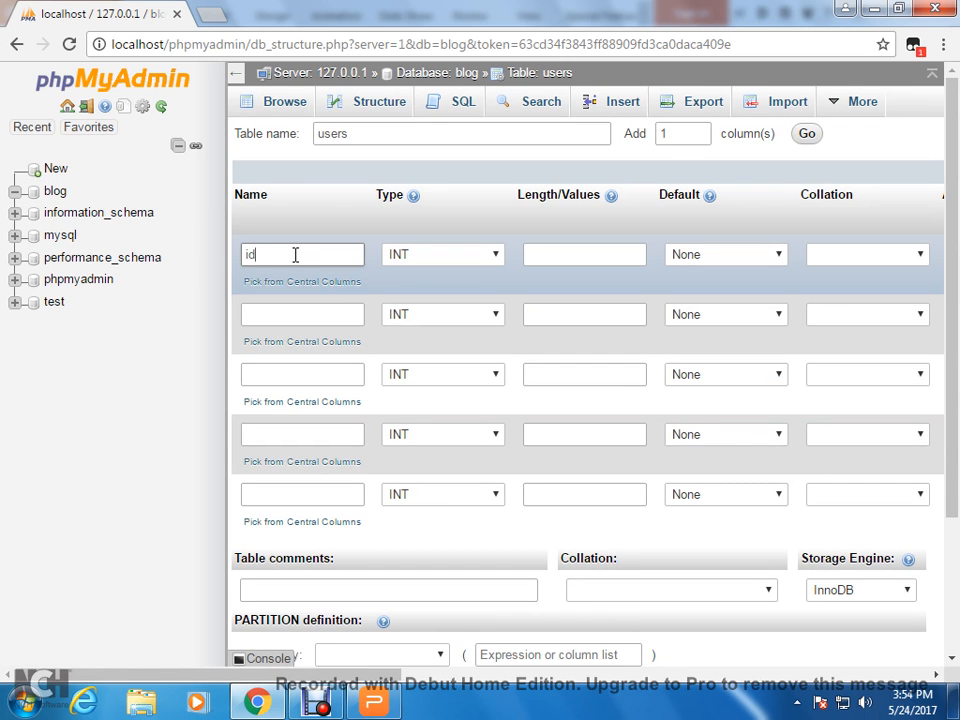
left_click(454, 264)
left_click(454, 264)
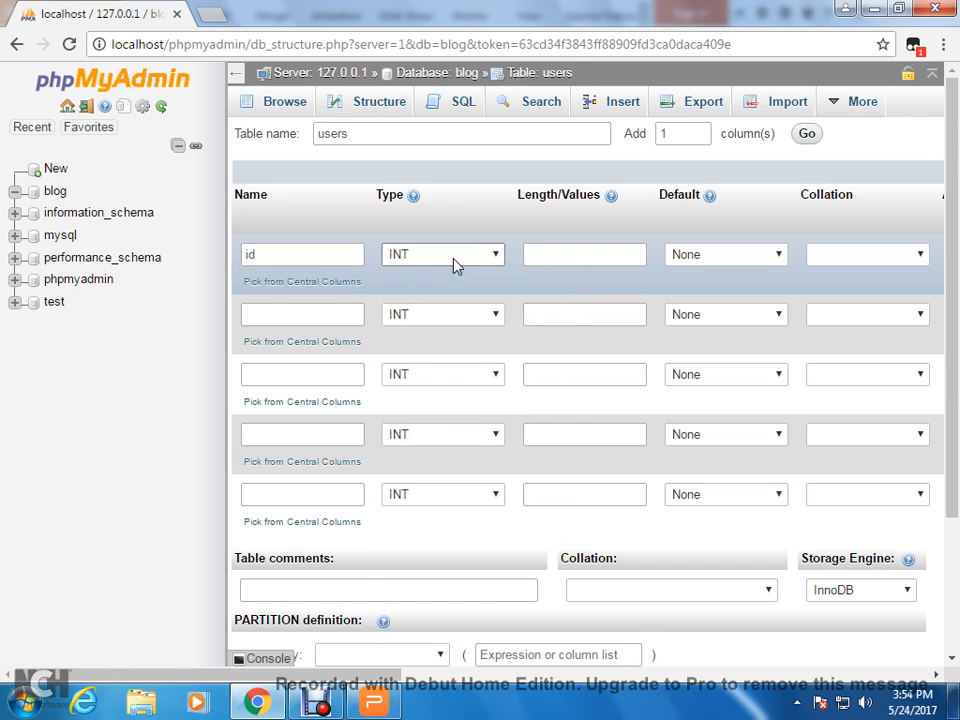
left_click(454, 264)
left_click(460, 259)
Make the id column the PRIMARY index and enable auto-increment for it.
left_click_drag(392, 676, 605, 684)
left_click(540, 261)
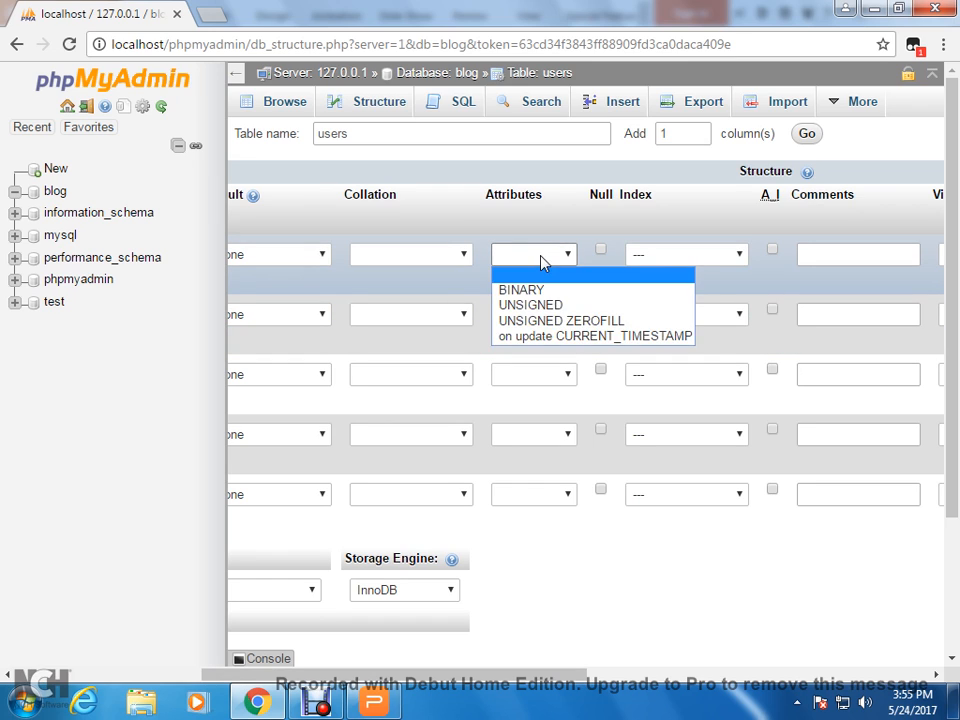
left_click(541, 258)
left_click(688, 260)
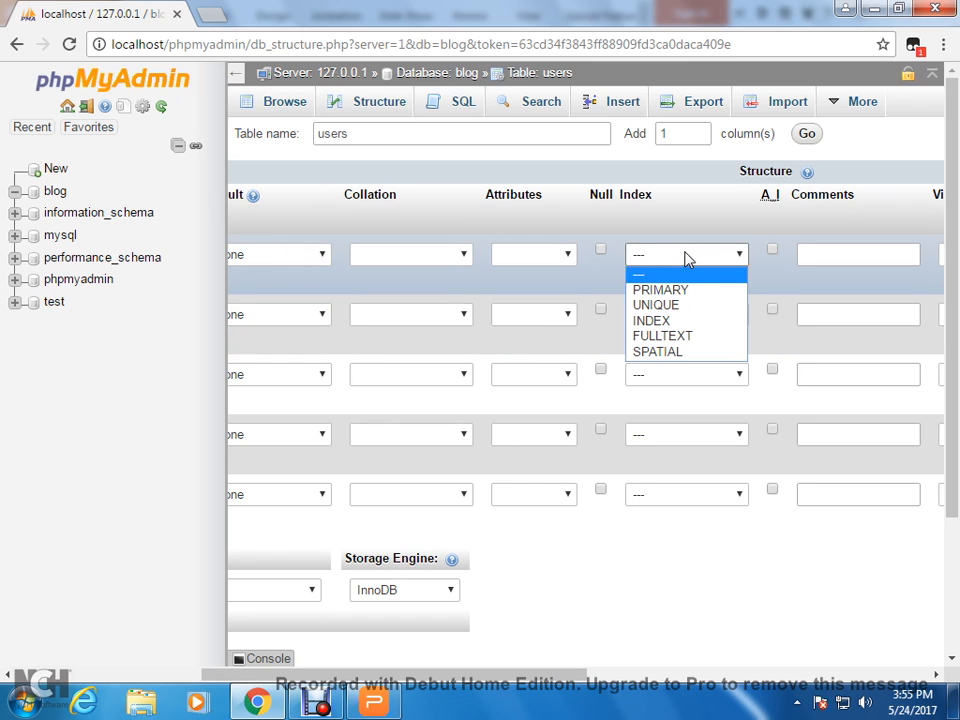
left_click(660, 289)
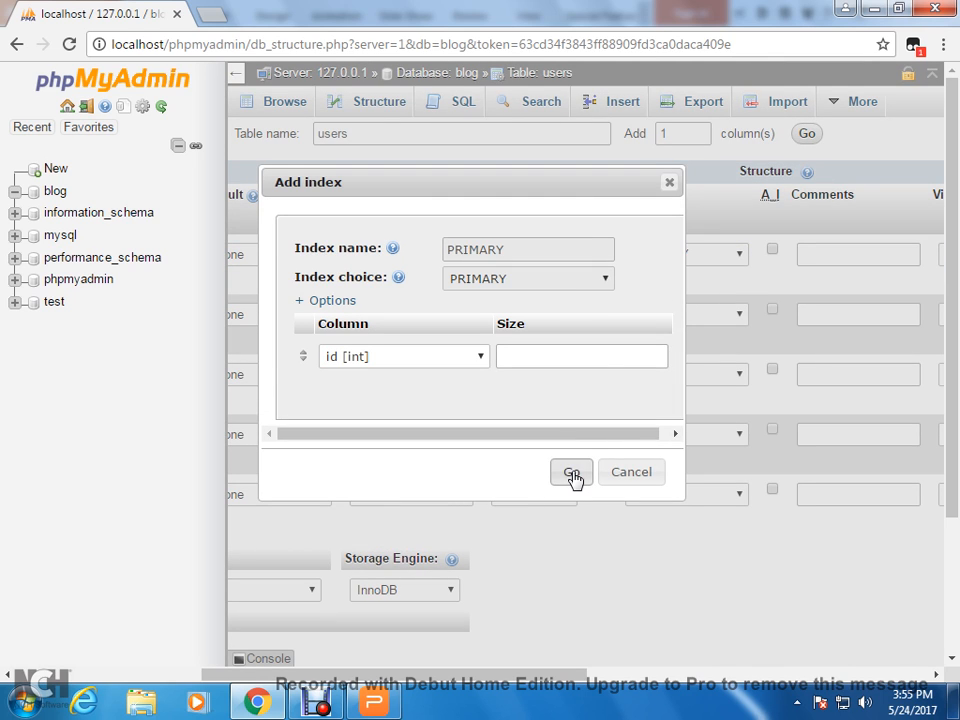
left_click(573, 474)
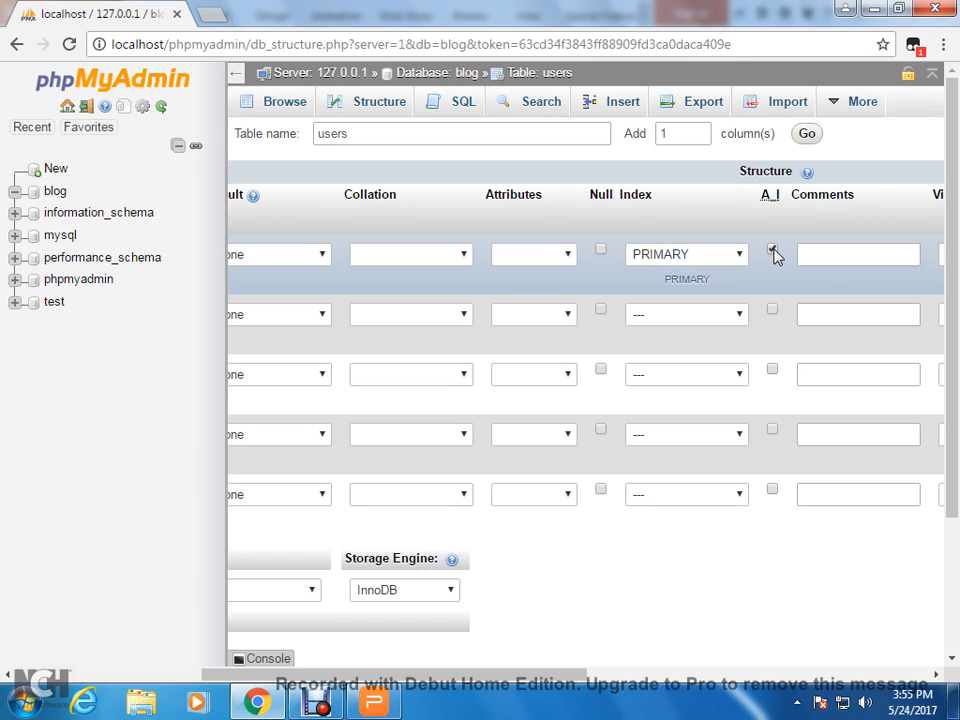
left_click(773, 251)
Name the remaining four columns of the users table name, age, email and password.
left_click_drag(566, 679, 315, 685)
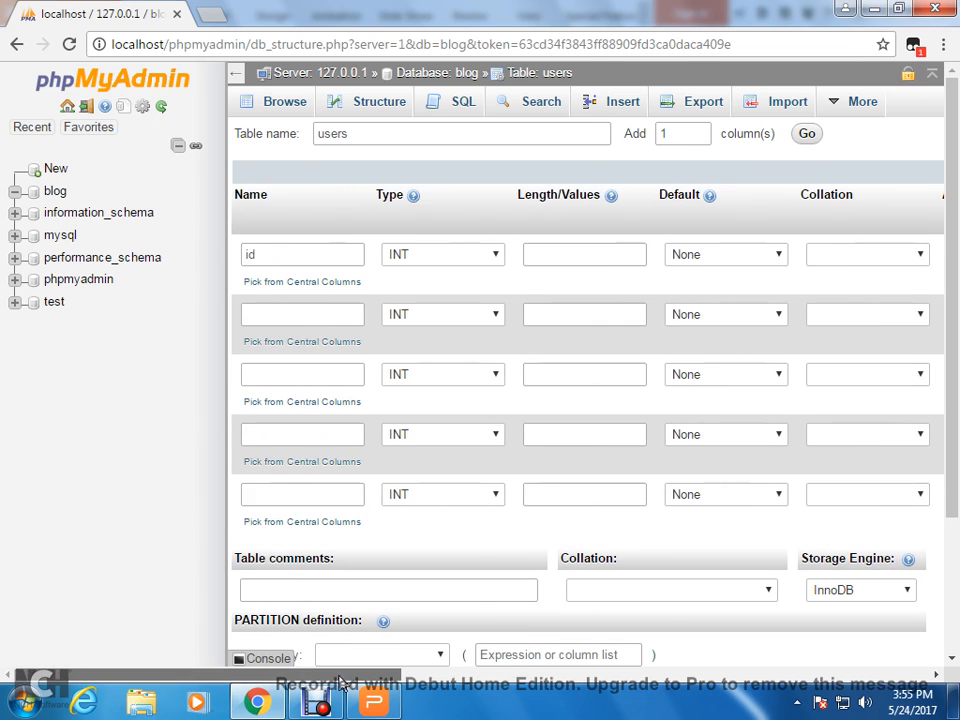
left_click(326, 318)
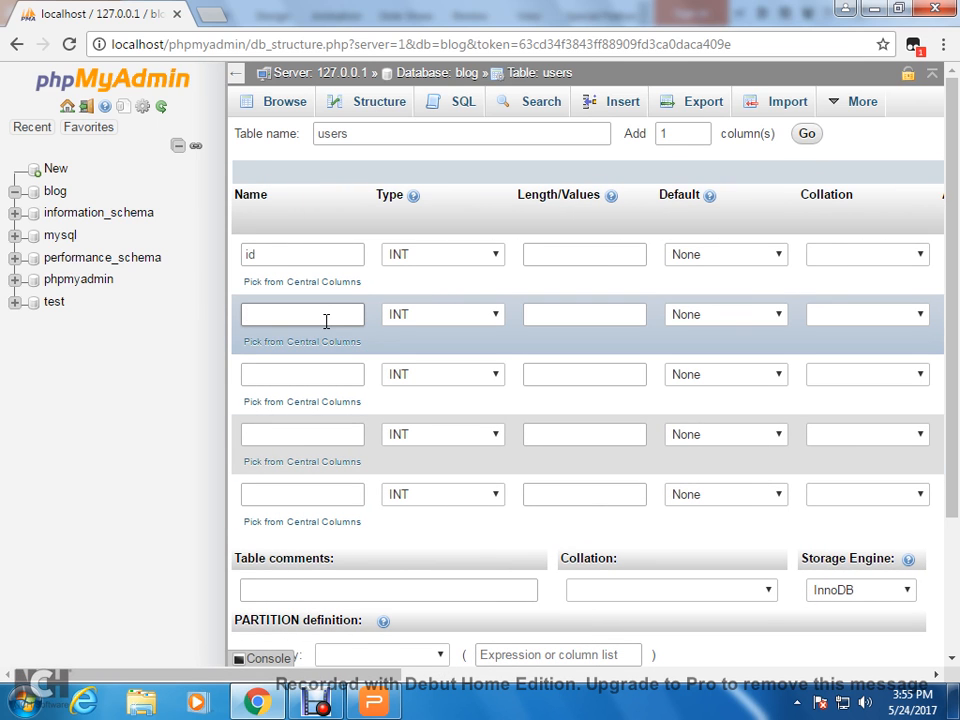
type("name")
left_click(279, 376)
type("age")
left_click(289, 438)
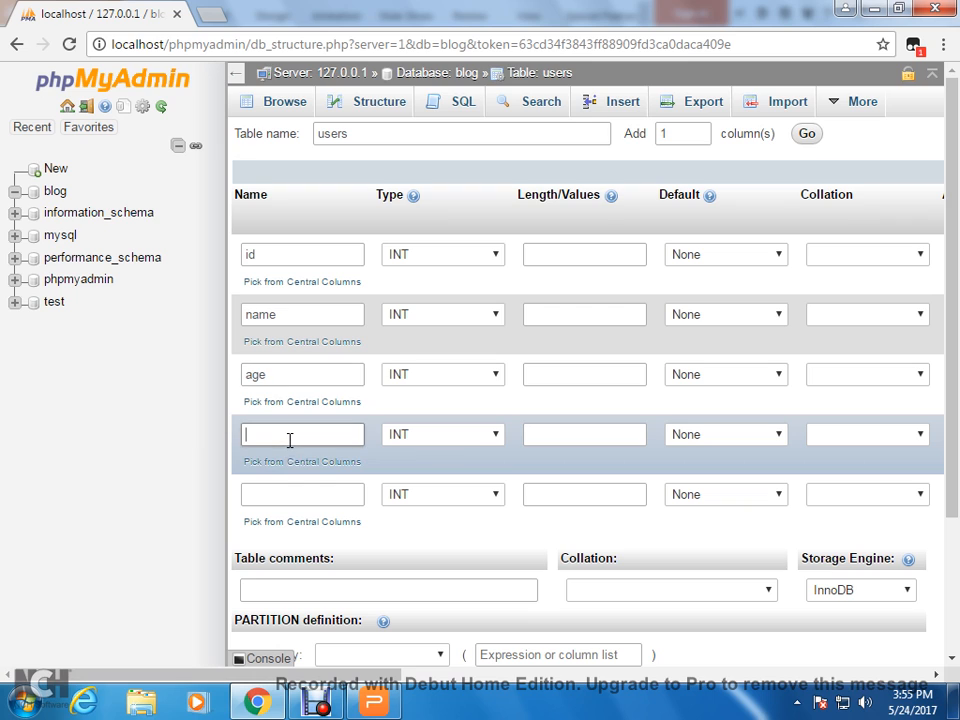
type("email")
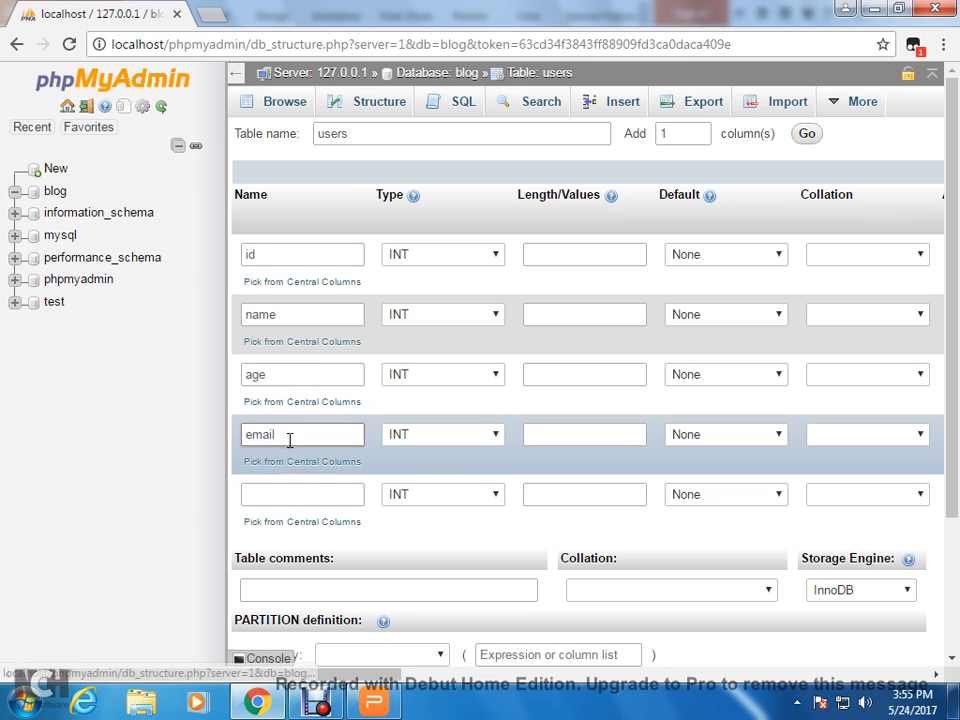
left_click(292, 496)
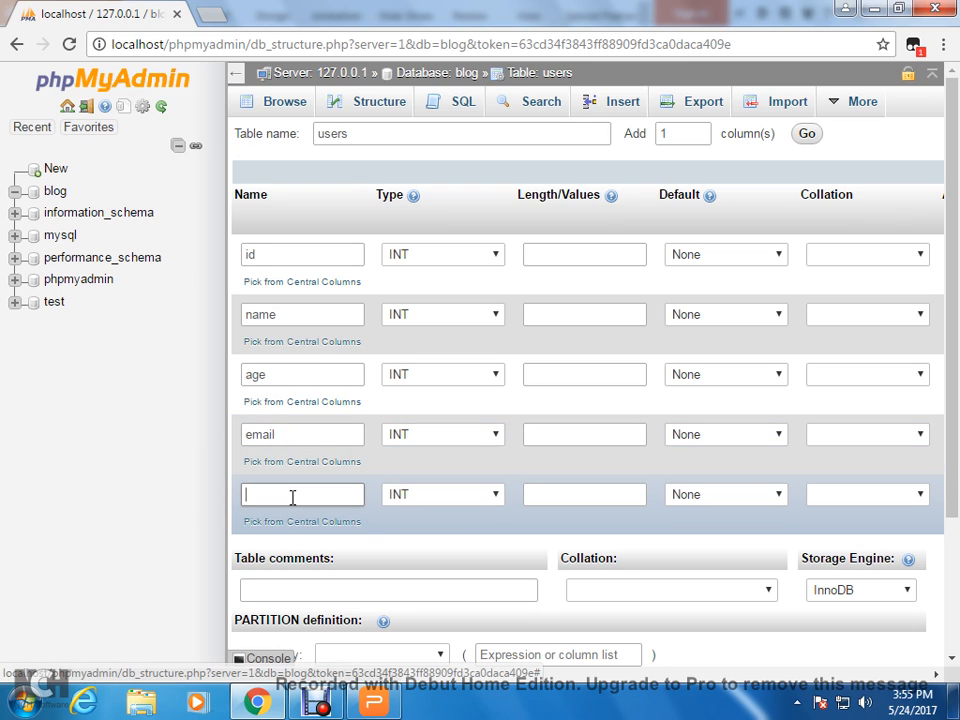
type("password")
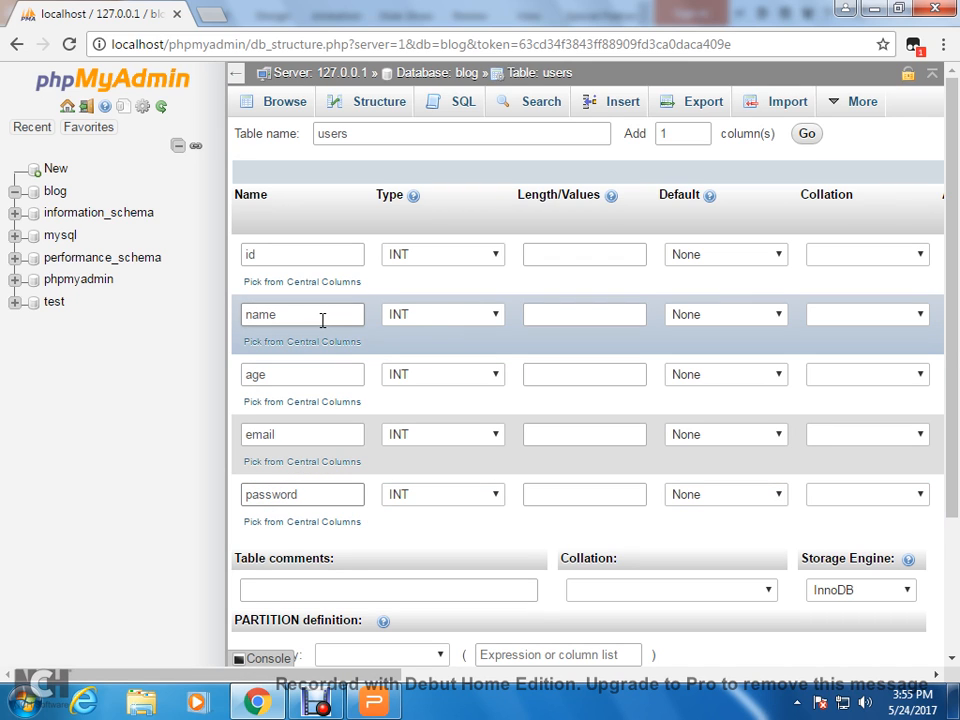
Set the name column's type to VARCHAR with a length of 50.
left_click(432, 316)
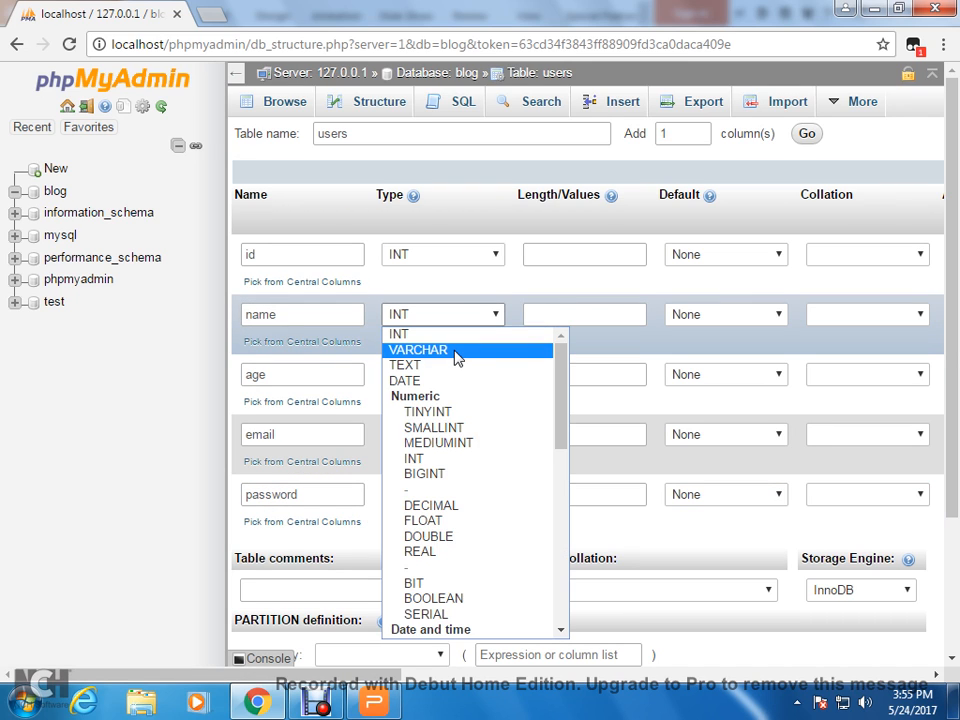
left_click(455, 351)
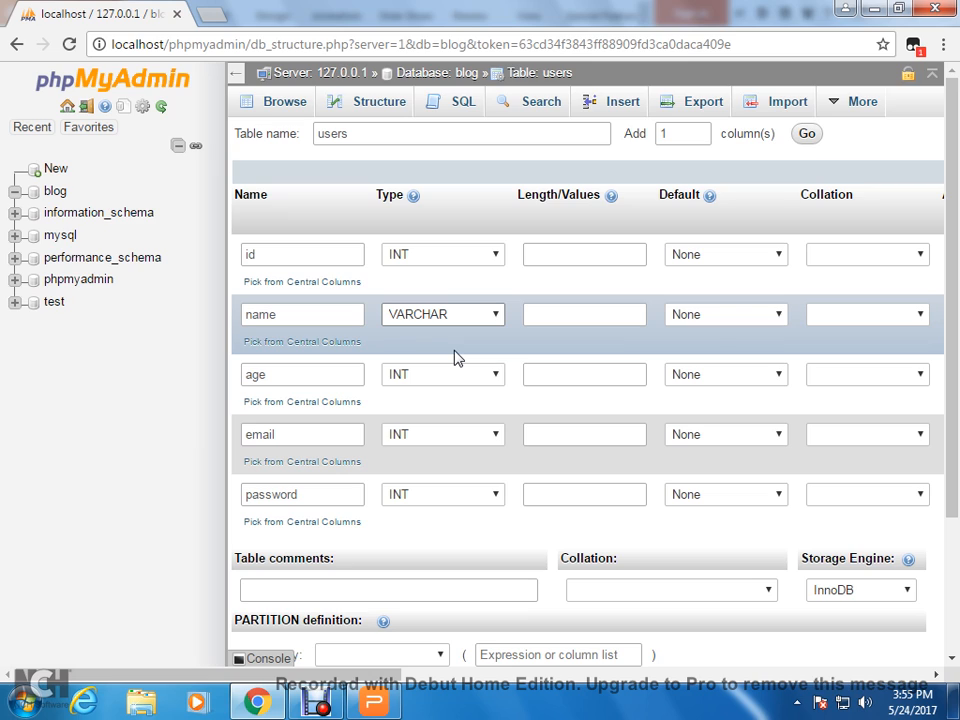
left_click(555, 316)
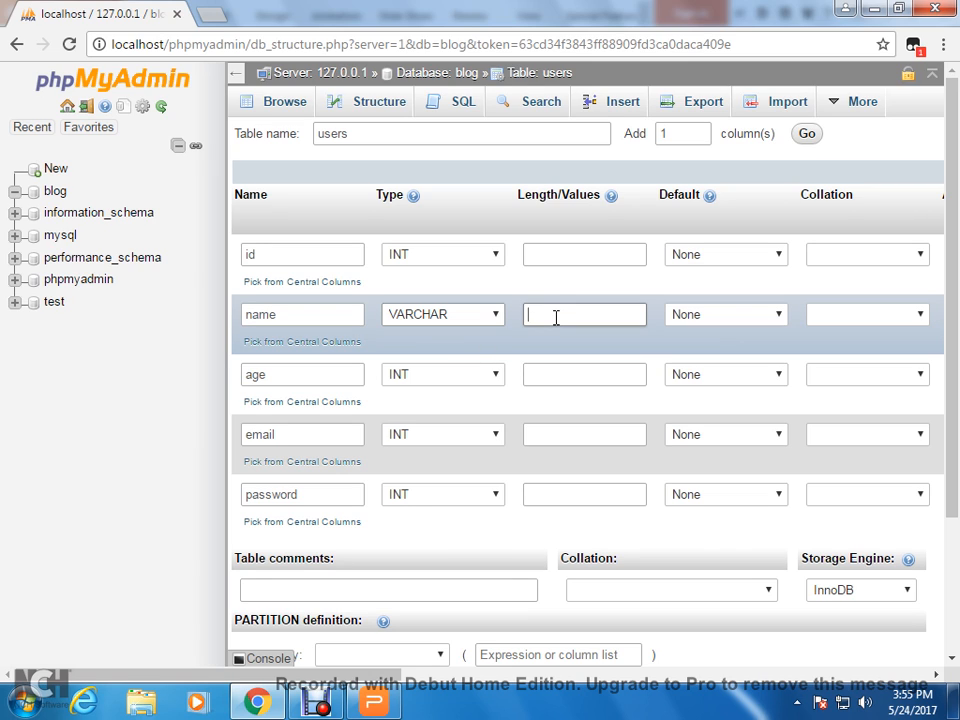
type("50")
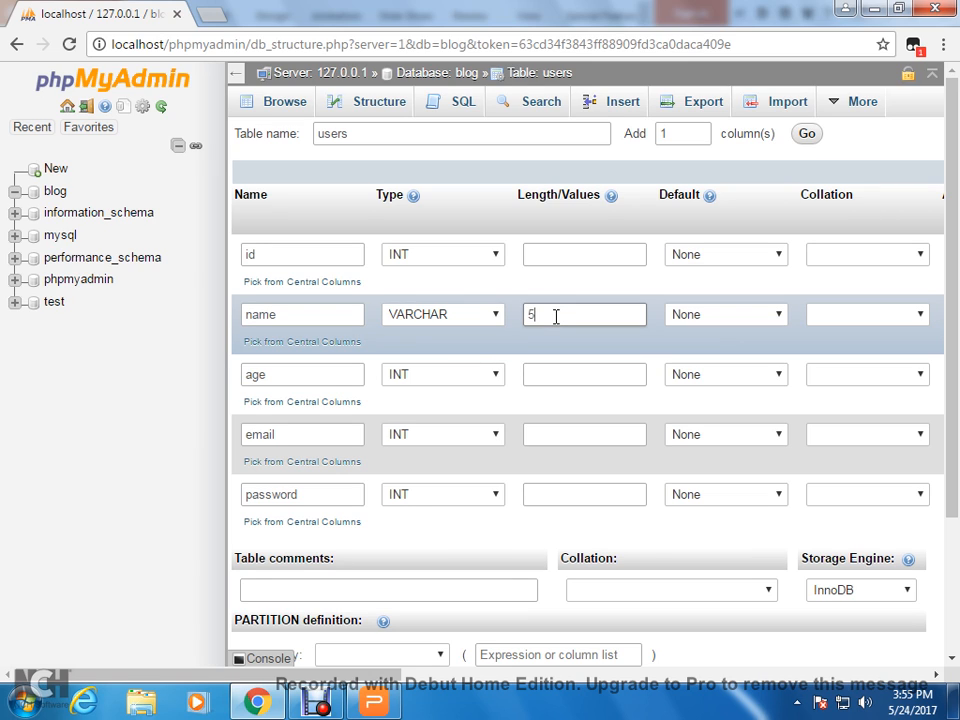
Try DOUBLE as the age column's type and return it to INT.
left_click(497, 375)
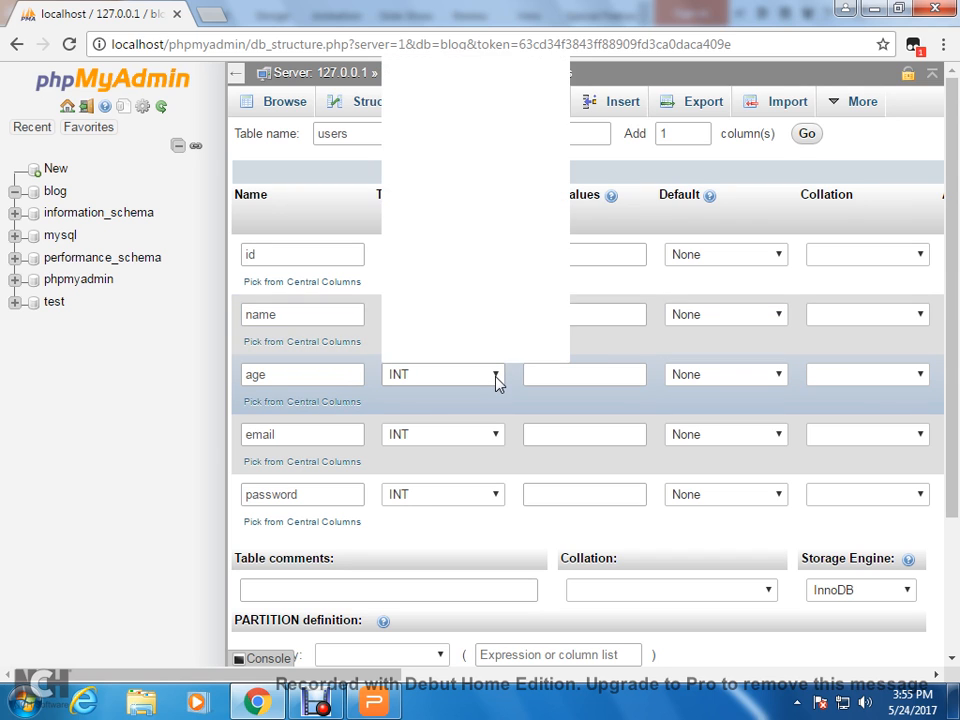
left_click(496, 376)
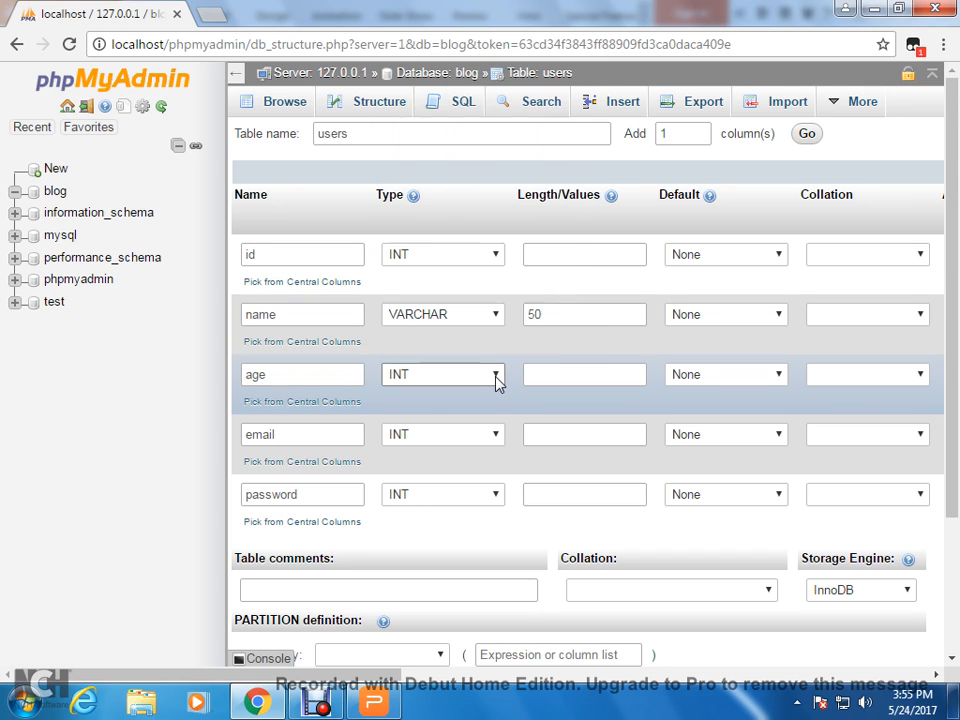
left_click(496, 376)
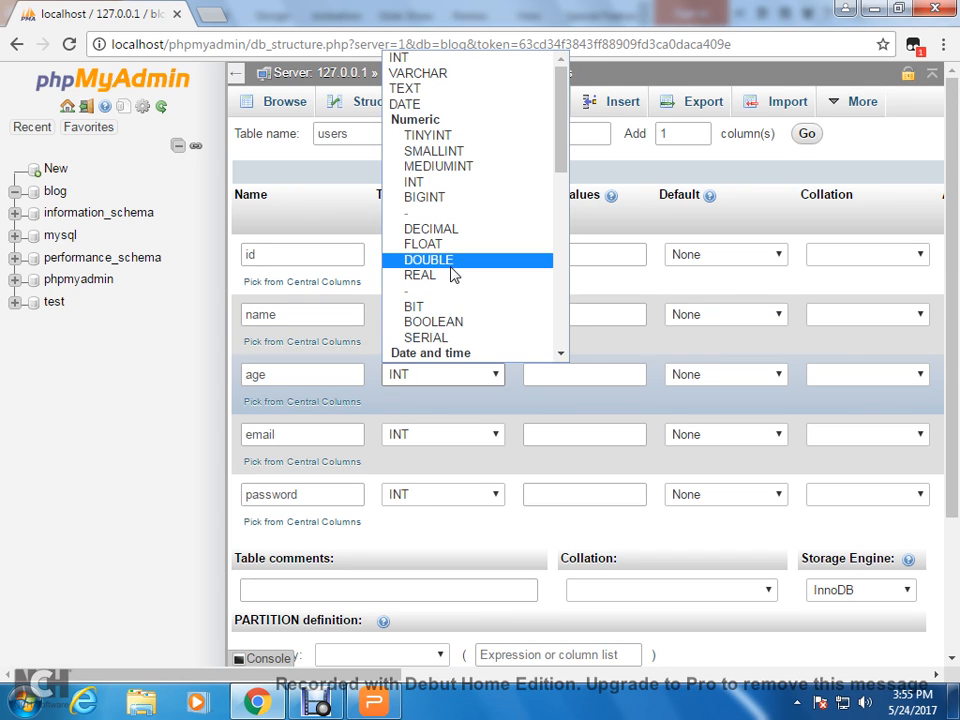
left_click(452, 261)
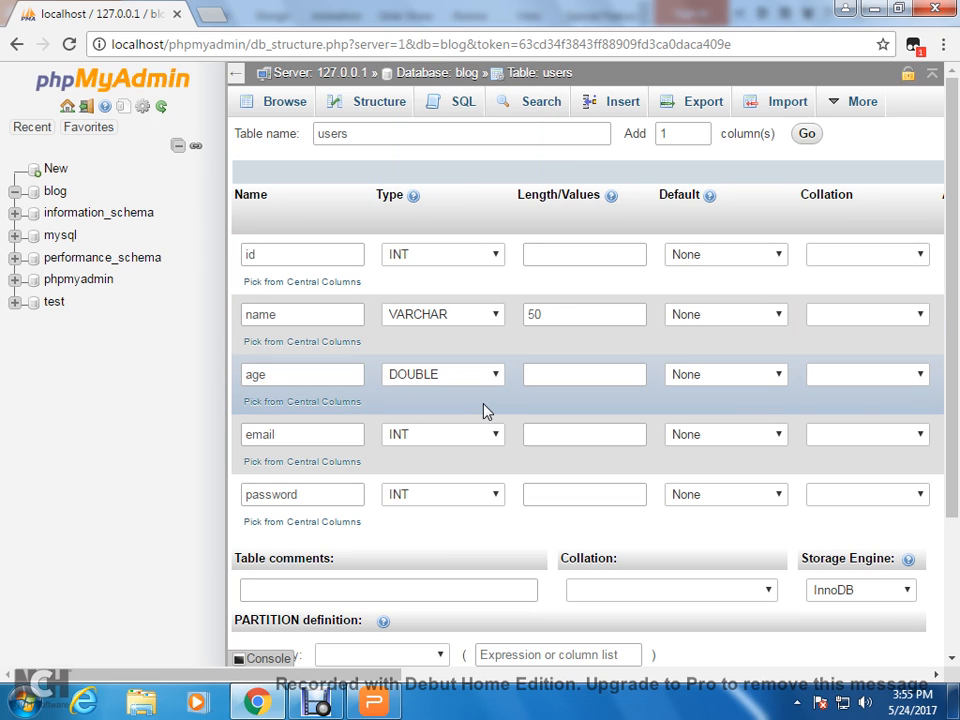
left_click(470, 379)
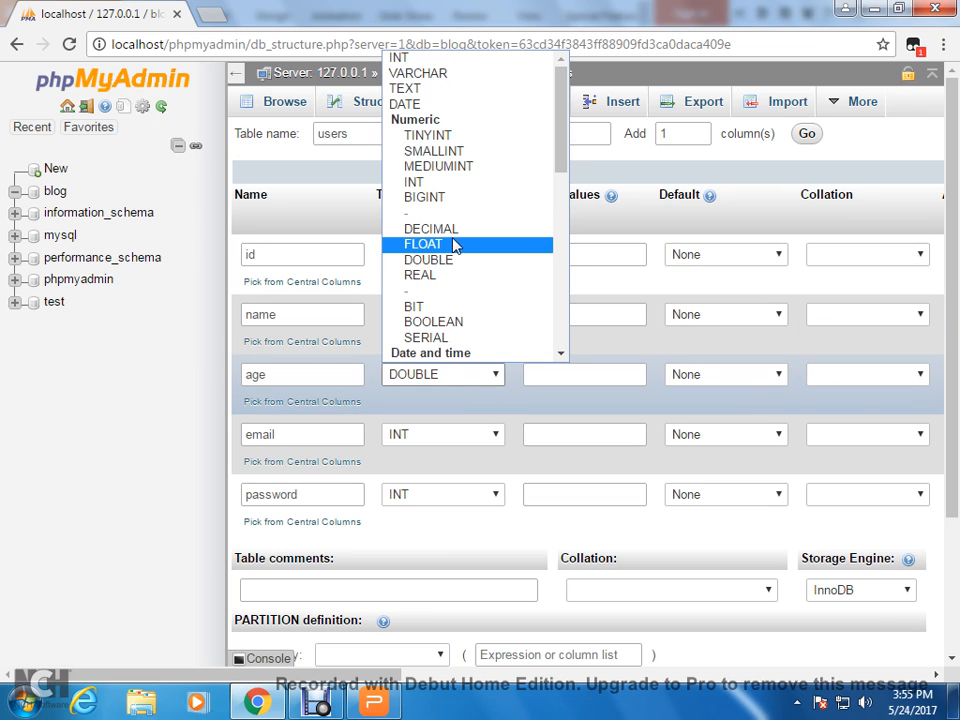
left_click(417, 46)
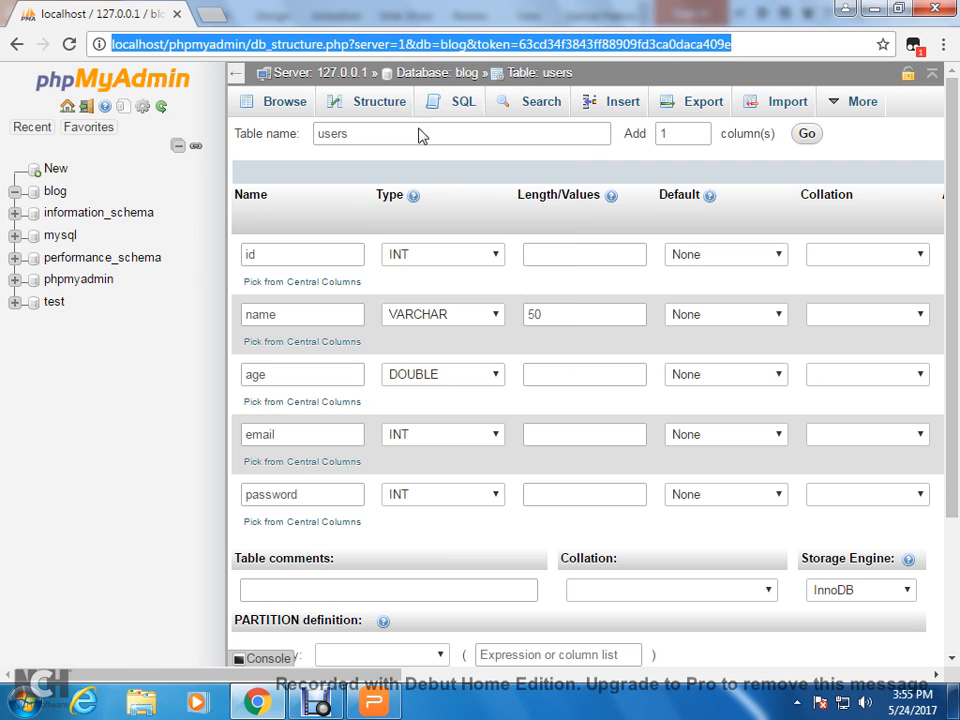
left_click(437, 376)
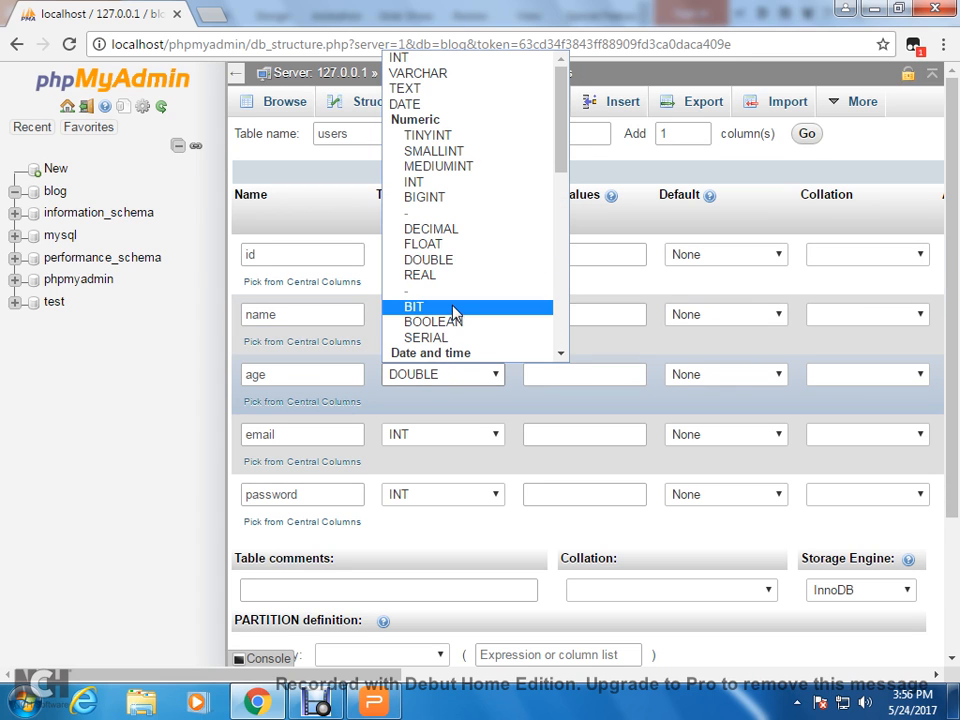
left_click(405, 58)
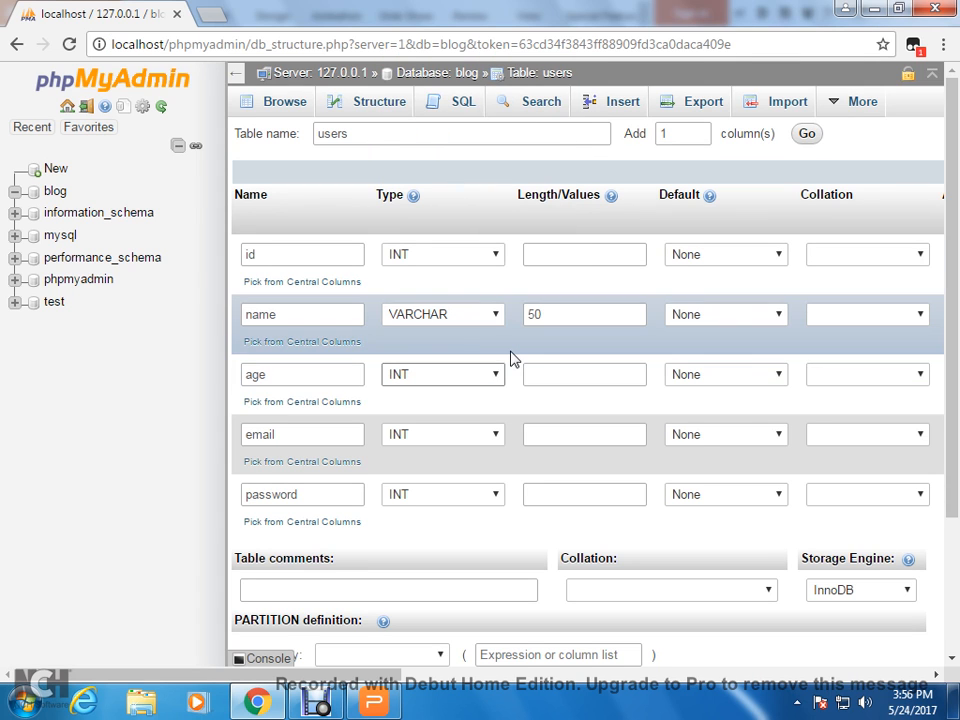
Set the email column's type to VARCHAR with a length of 80.
left_click(435, 440)
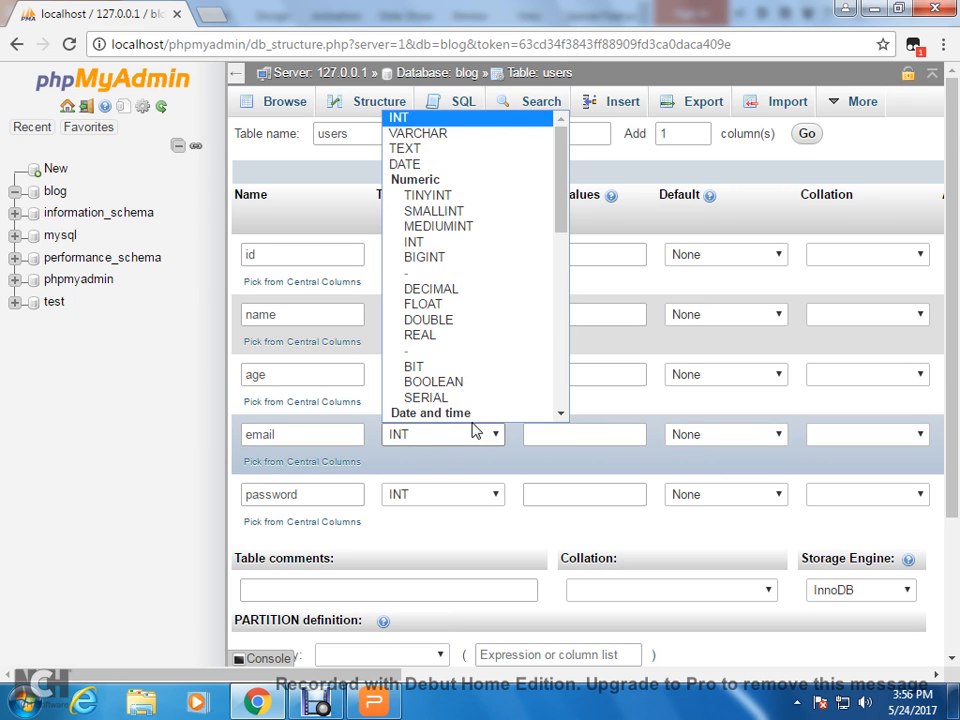
left_click(447, 134)
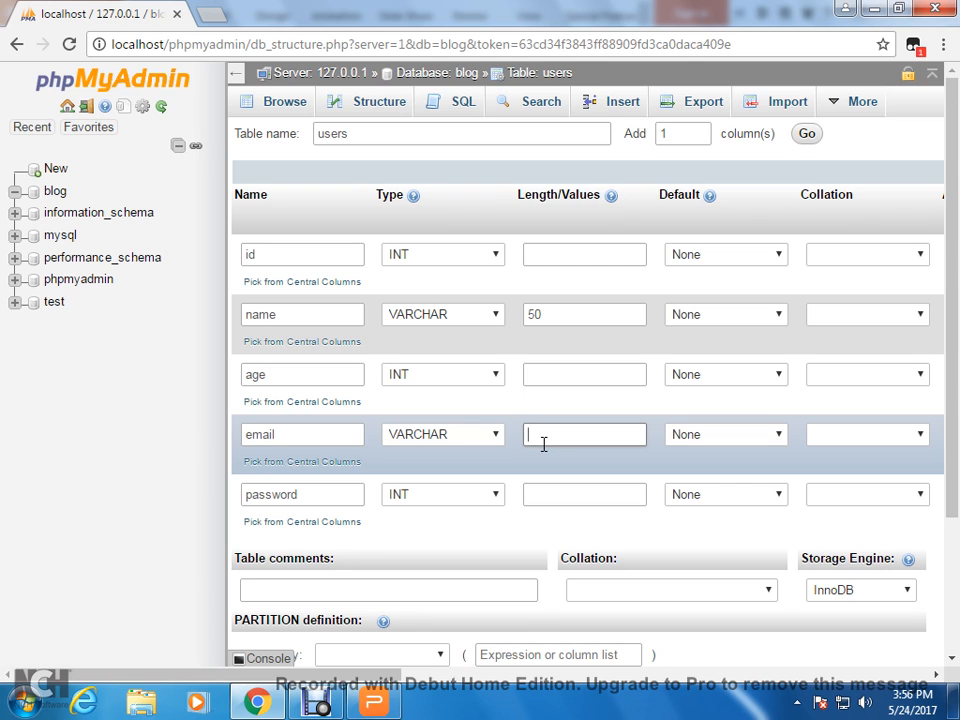
type("80")
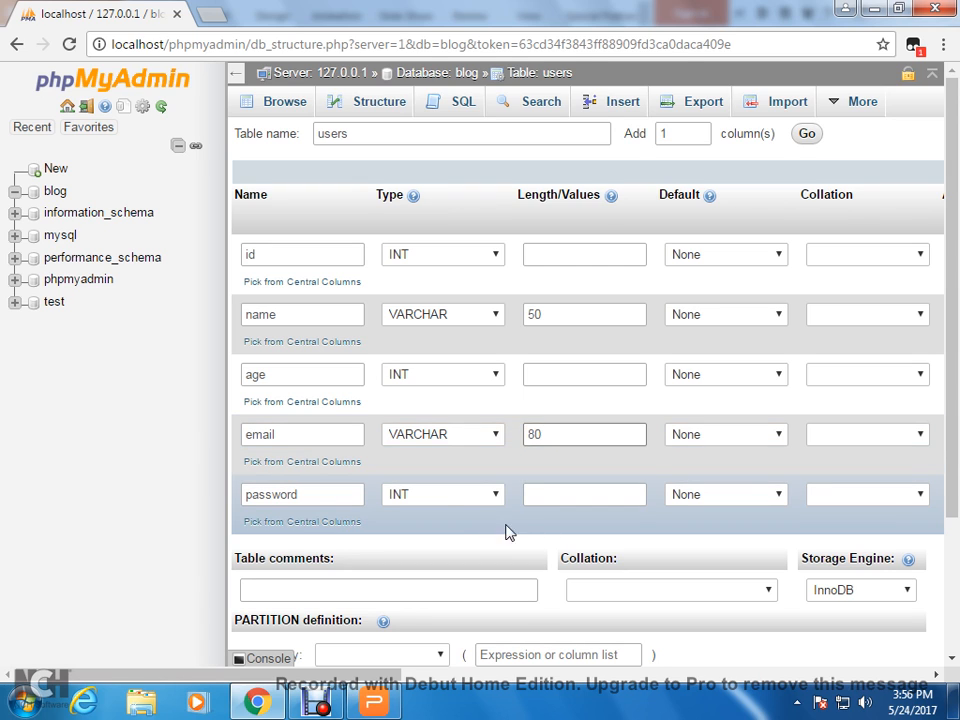
Set the password column's type to VARCHAR with a length of 60.
left_click(438, 498)
left_click(432, 195)
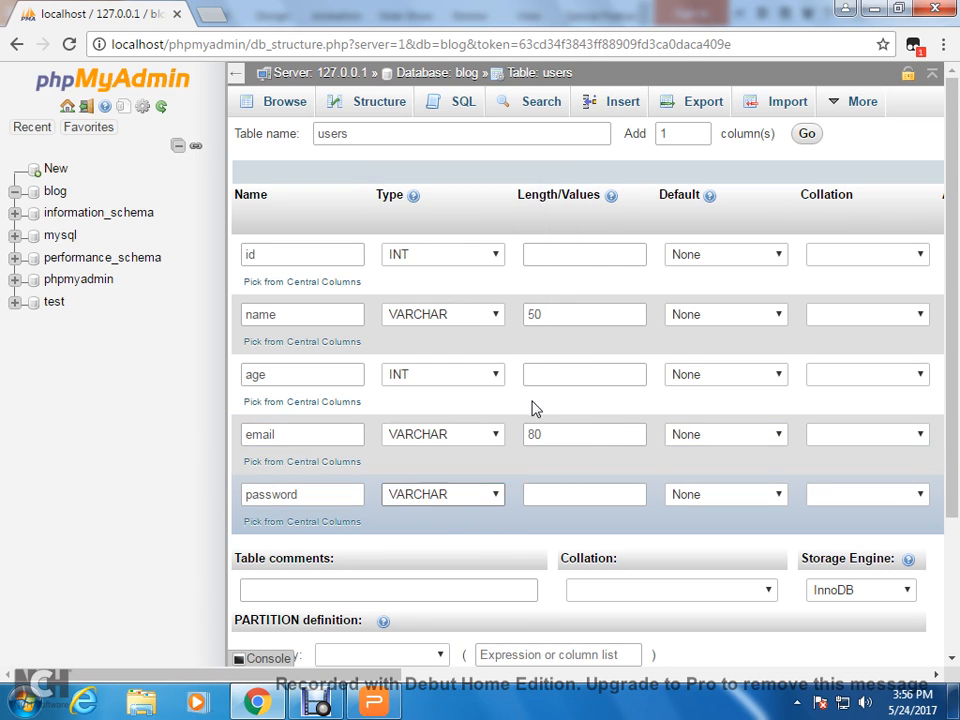
left_click(545, 492)
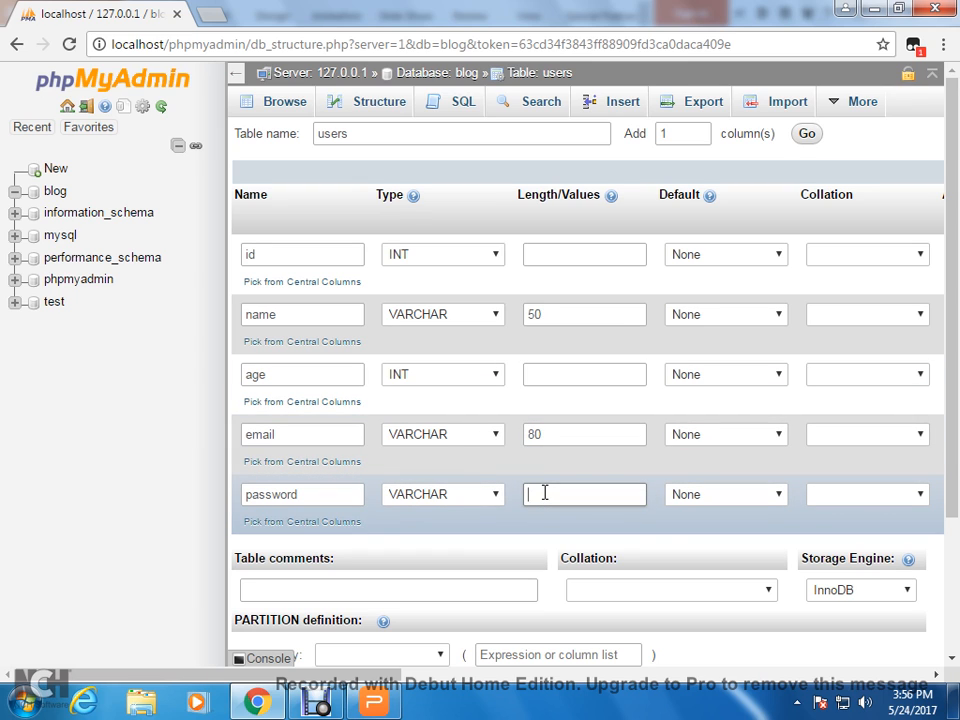
type("60")
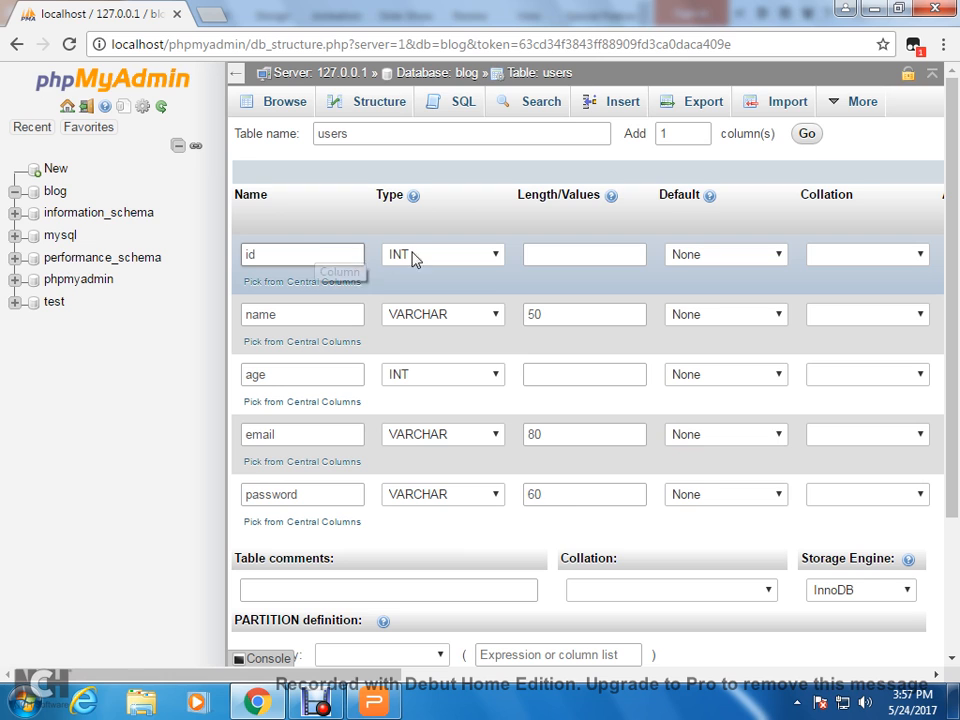
Save the users table definition in the blog database, leaving the id column's length blank.
left_click(607, 256)
scroll(467, 446, "down", 3)
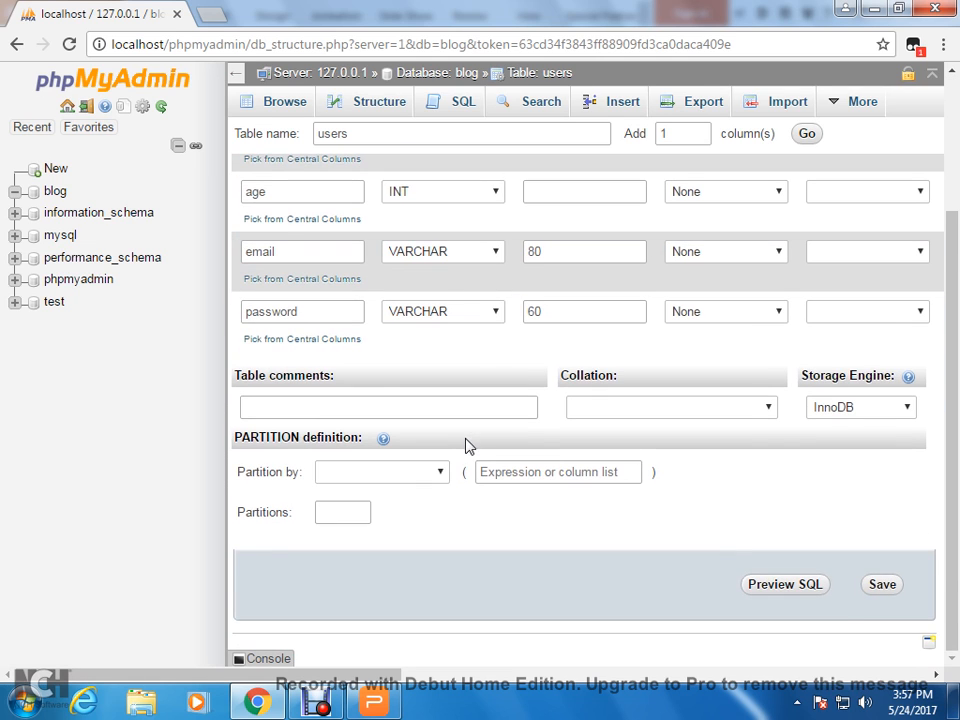
left_click(882, 588)
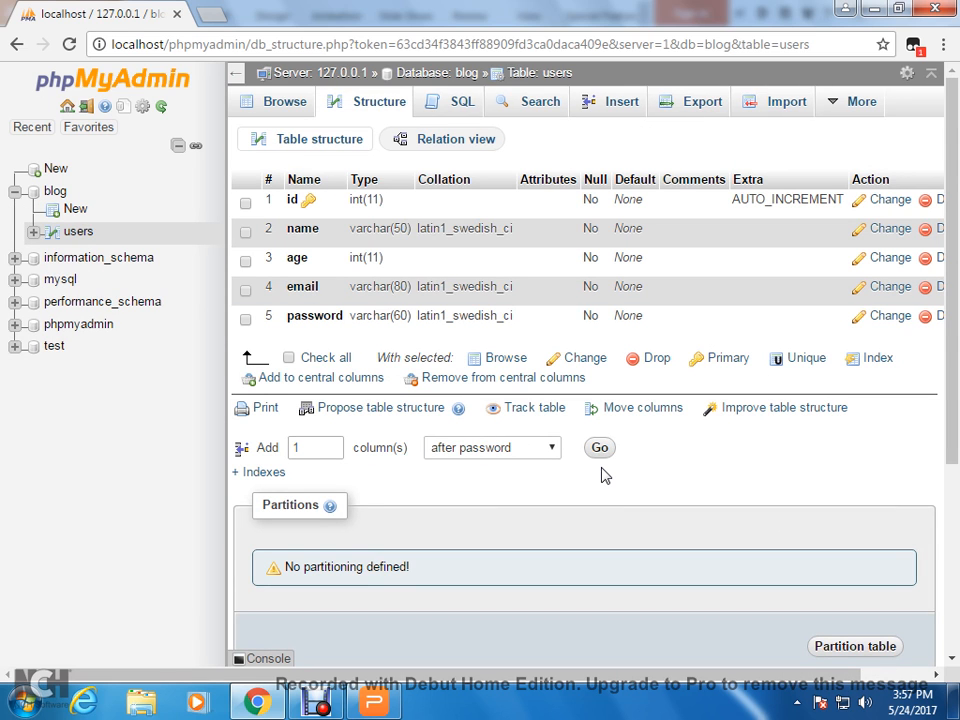
Review the users table's structure and its rows, and view the list of tables in the blog database.
left_click(375, 113)
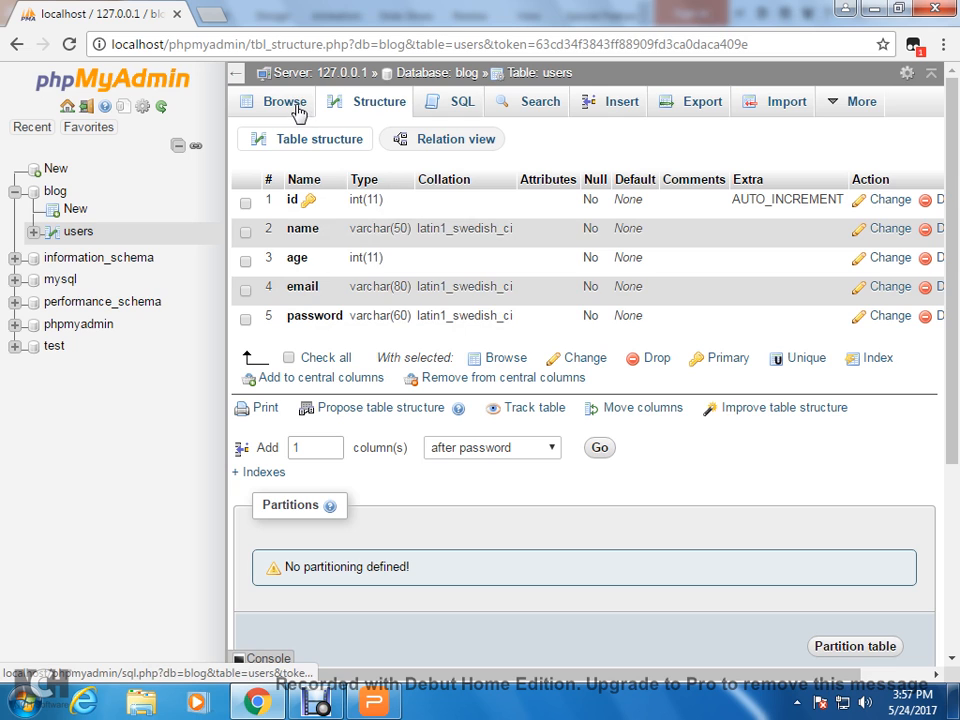
left_click(292, 104)
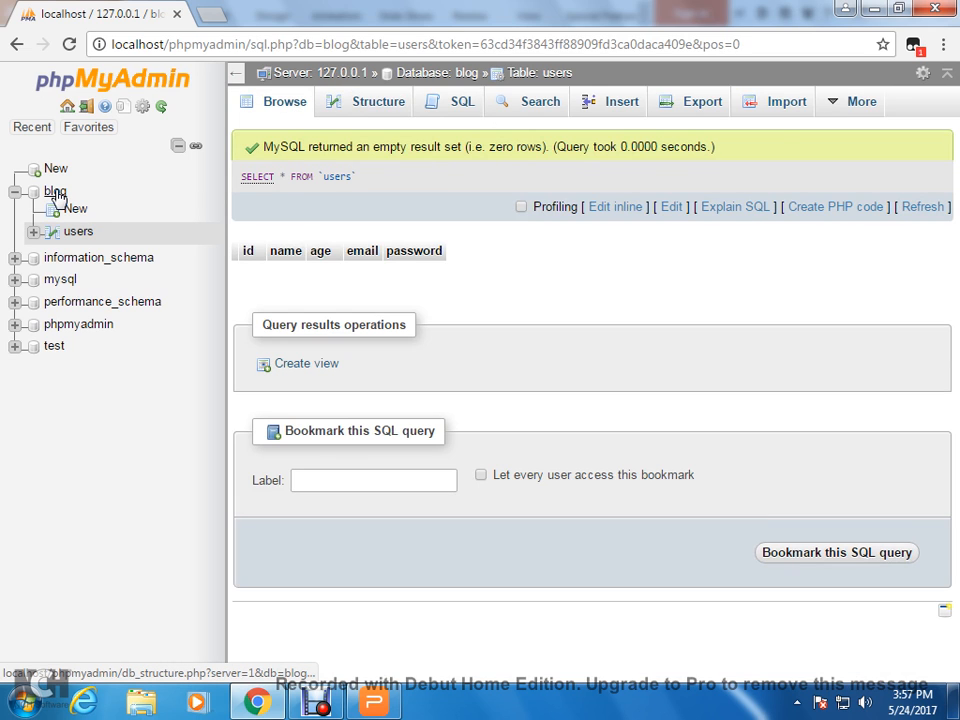
left_click(56, 193)
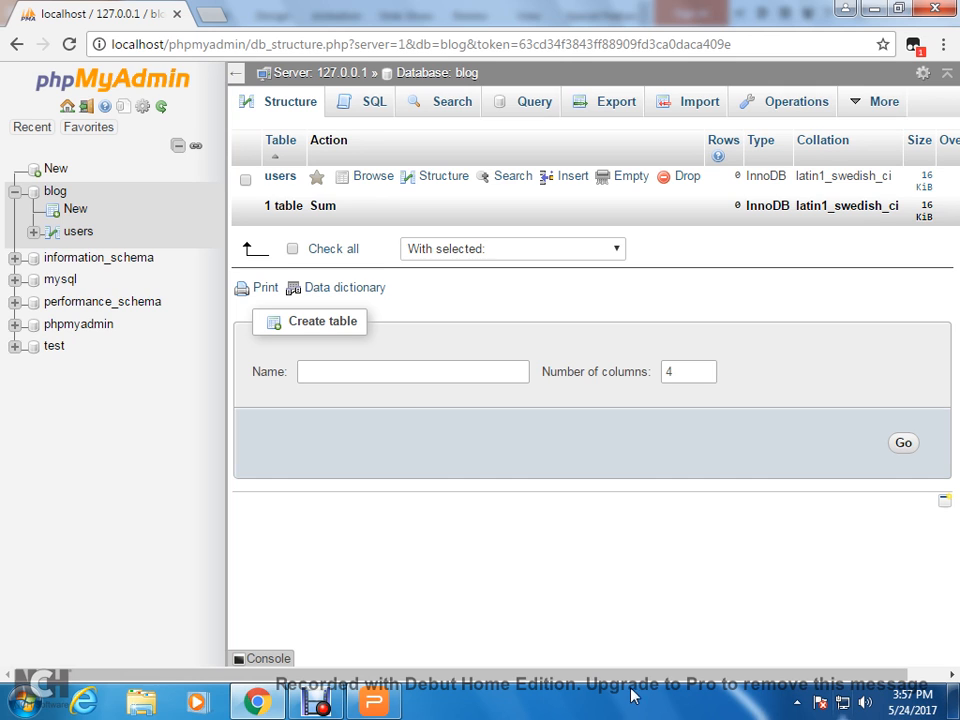
left_click(316, 703)
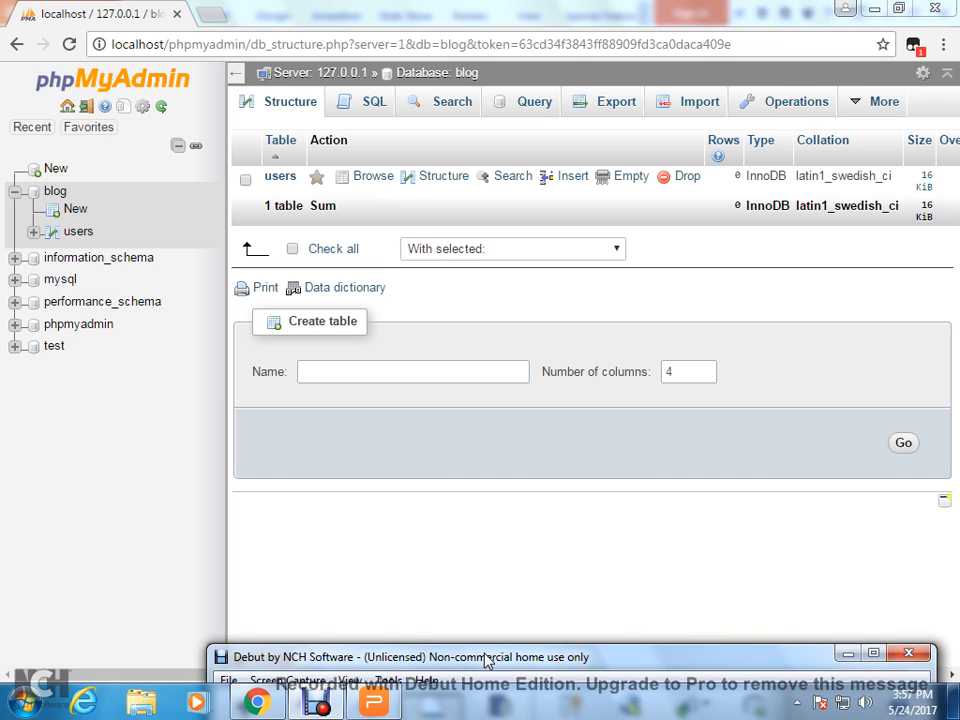